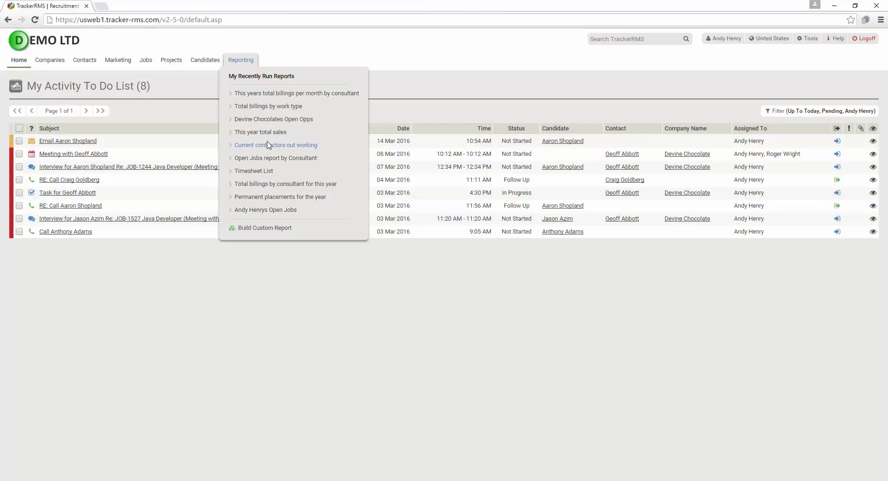
Open the reporting area, view the "Candidates created on the system" report, and close it
click(244, 63)
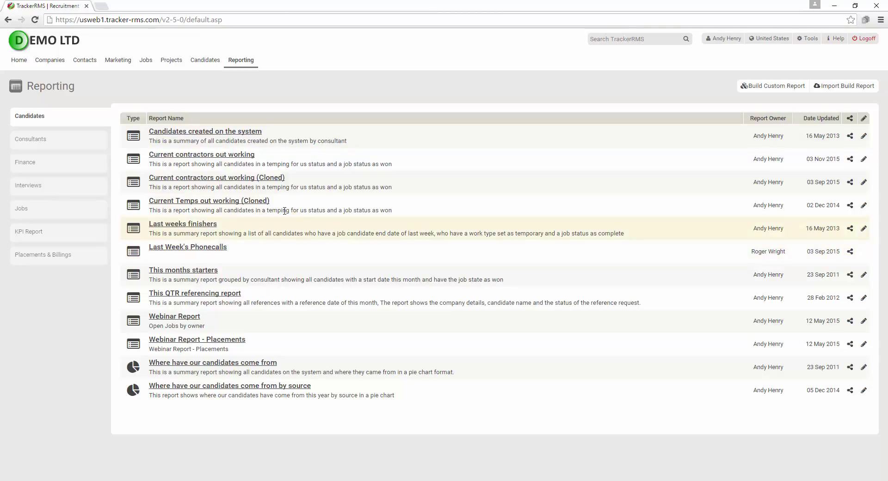
click(219, 135)
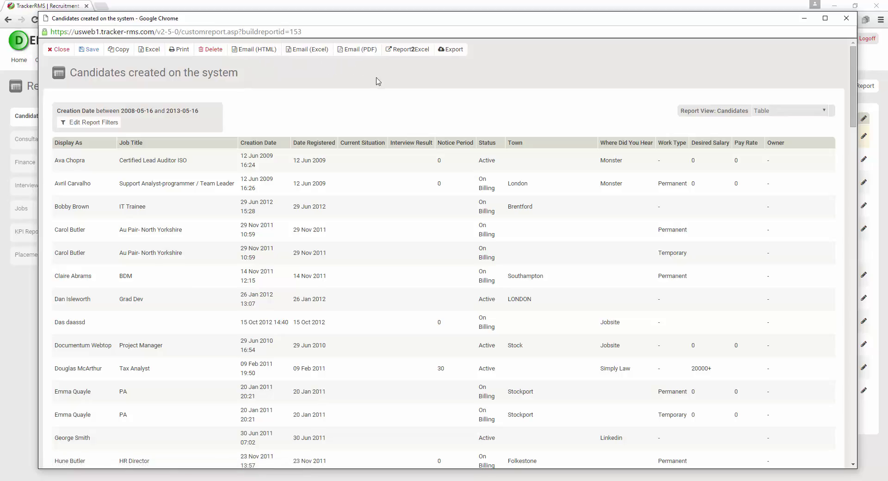
click(846, 18)
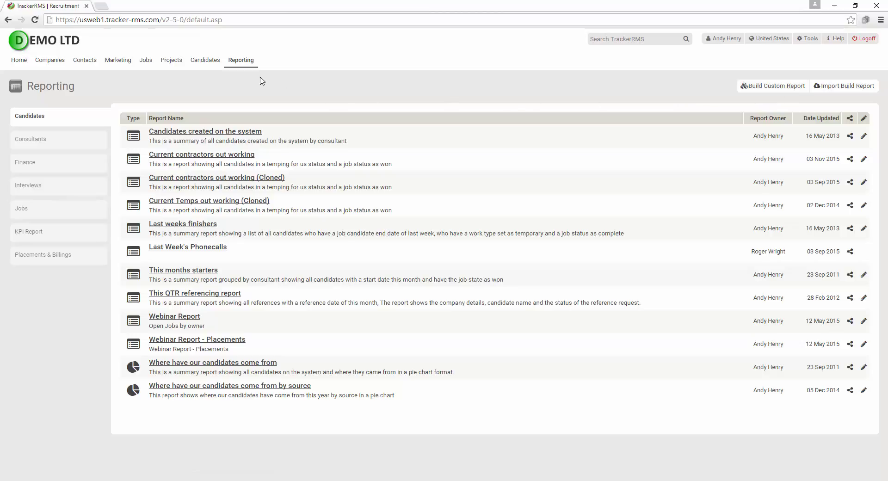
Start a custom simple list report with data type Jobs and data view Jobs, and proceed to column selection
mouse_move(252, 66)
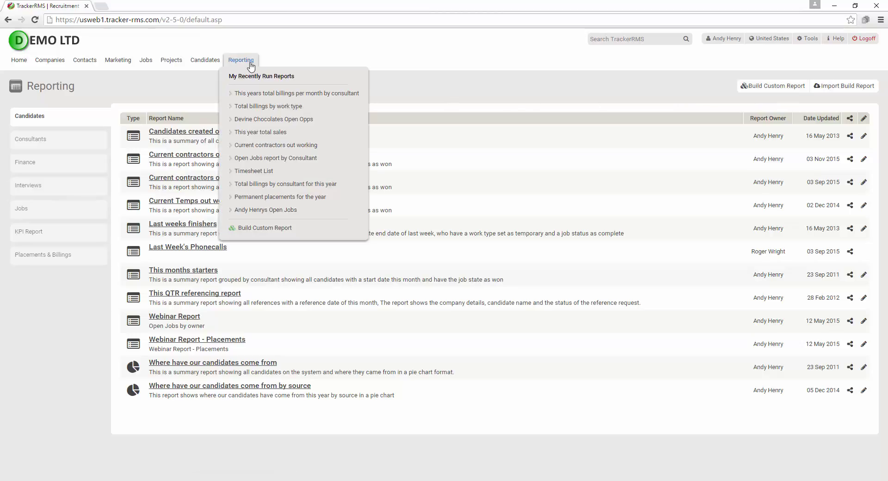
click(266, 234)
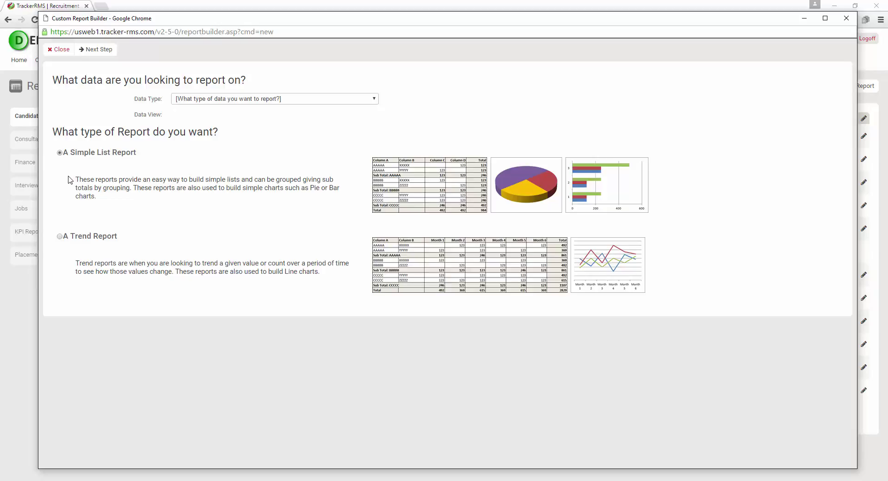
click(279, 99)
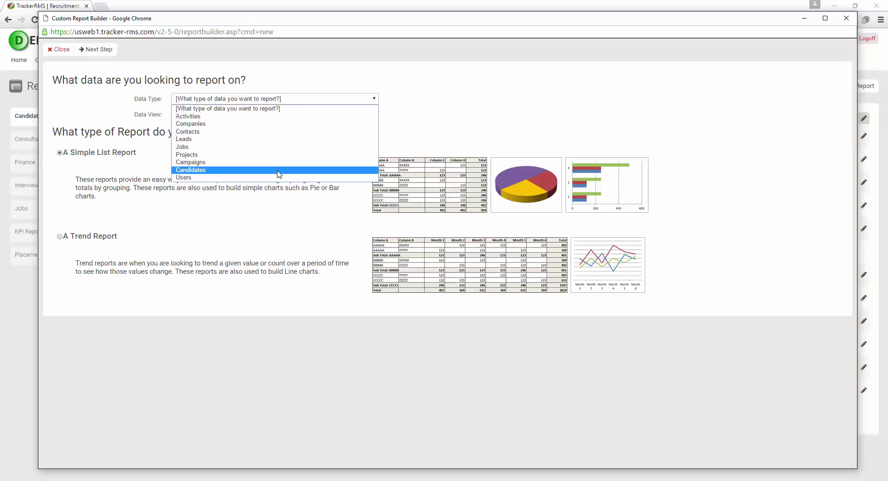
click(267, 148)
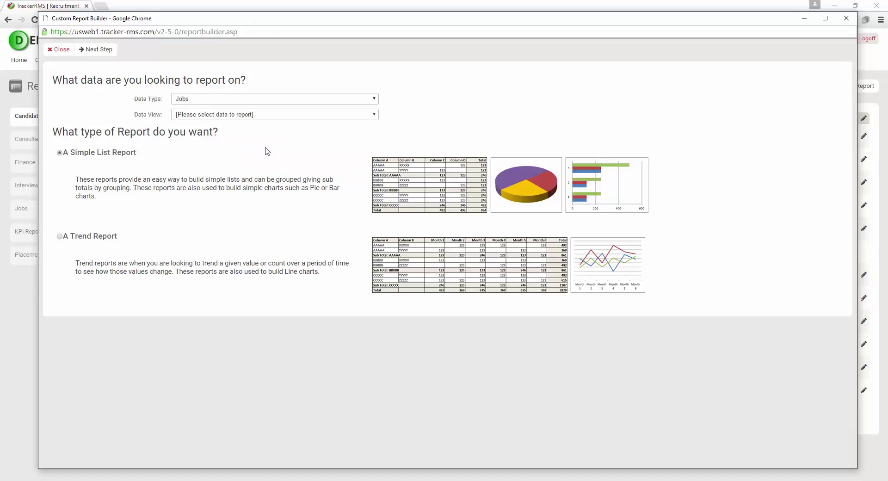
click(276, 119)
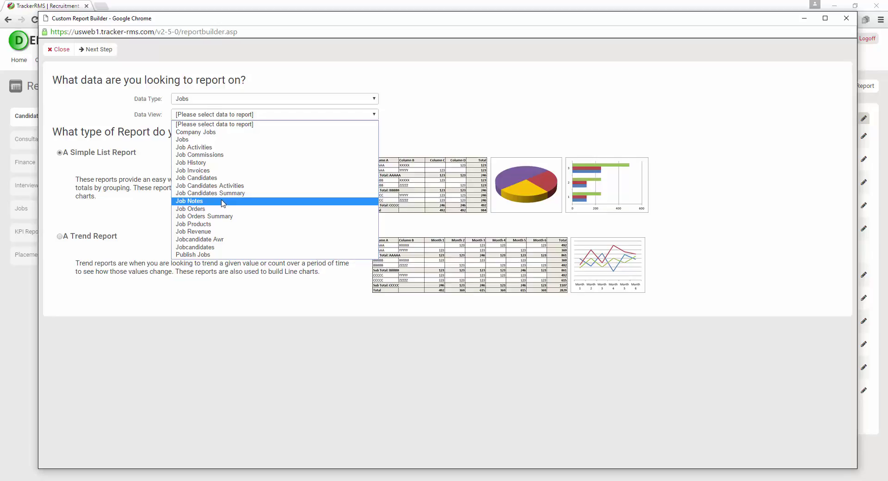
click(214, 140)
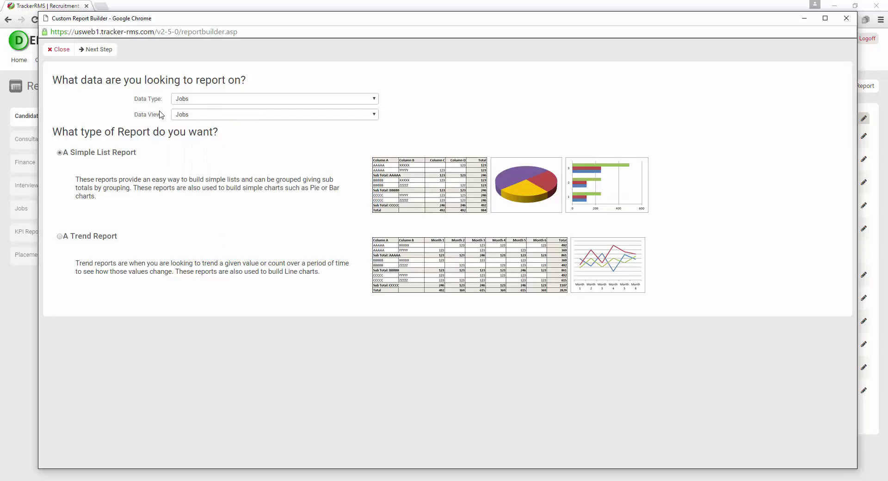
click(103, 55)
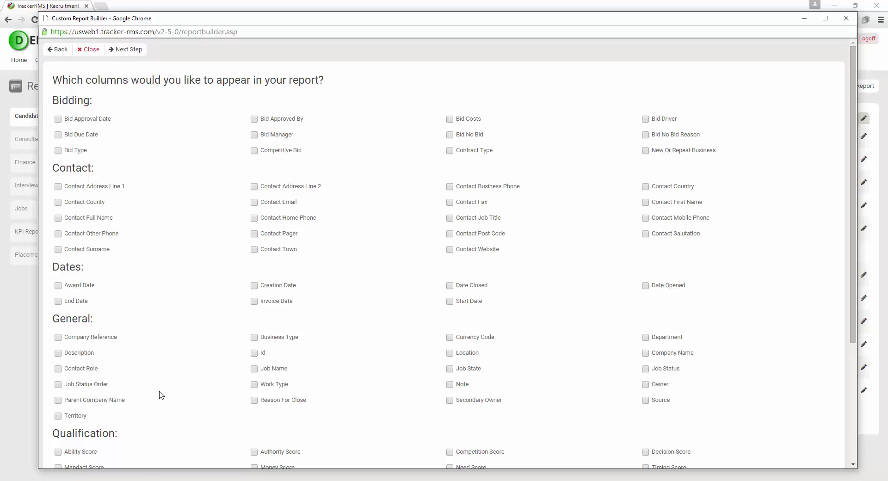
Review the available columns and include Creation Date, Id, Job Status, Owner and Company Name in the report
scroll(147, 326, down, 1)
scroll(146, 307, down, 3)
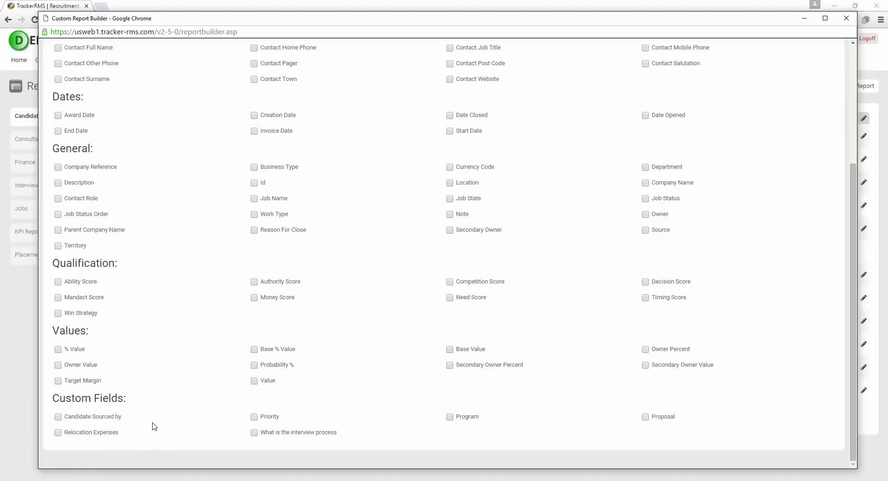
drag(128, 399, 52, 411)
click(64, 403)
scroll(259, 363, up, 5)
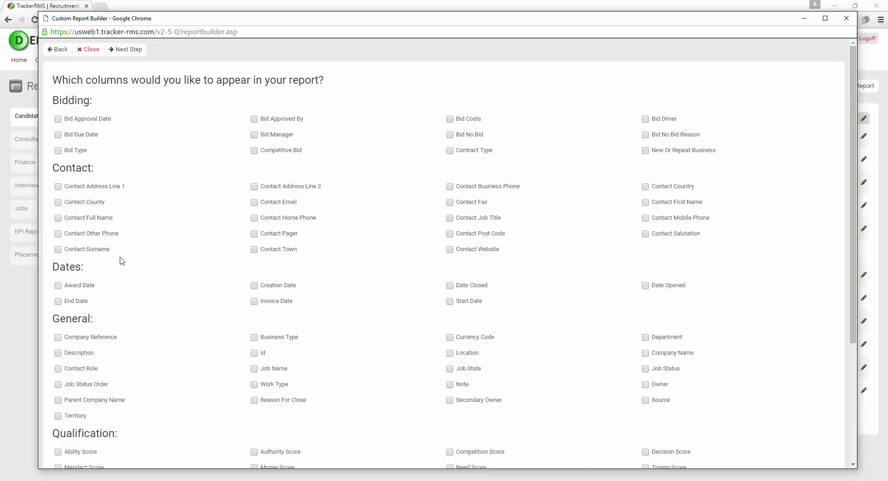
click(254, 286)
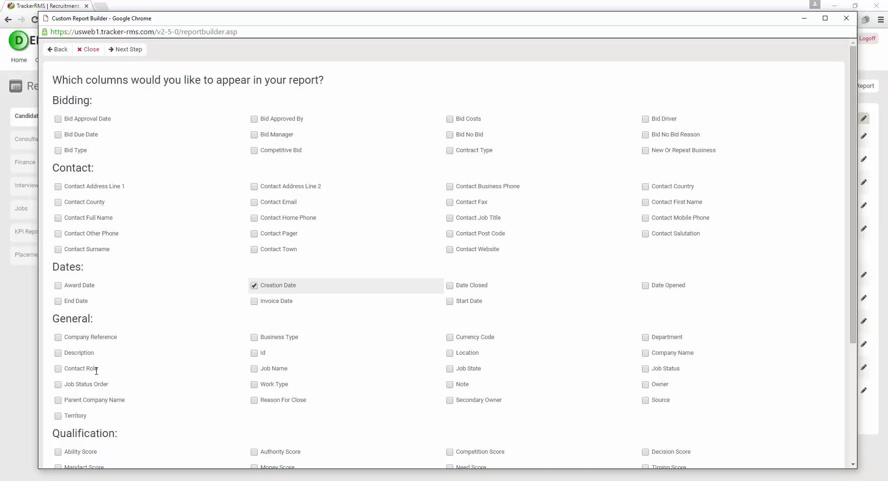
click(254, 355)
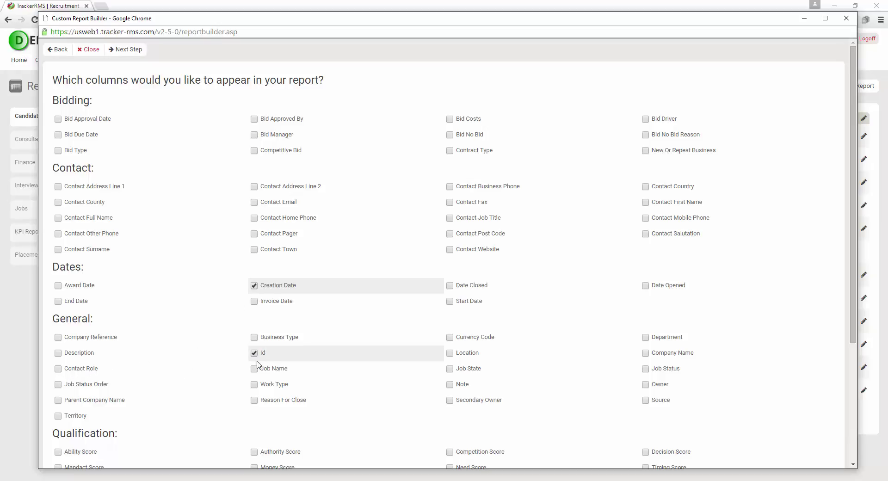
click(646, 370)
click(646, 385)
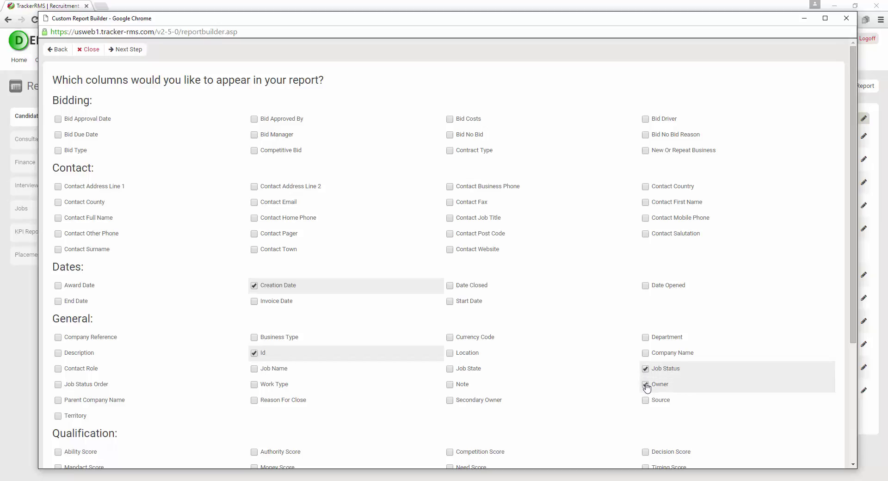
click(646, 355)
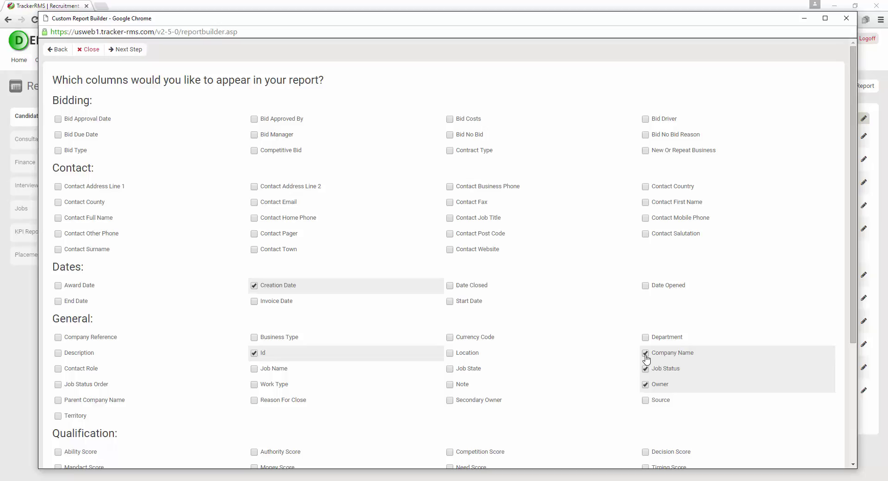
Add the Value and Contact Full Name columns to the report and proceed to the function options
scroll(646, 358, down, 3)
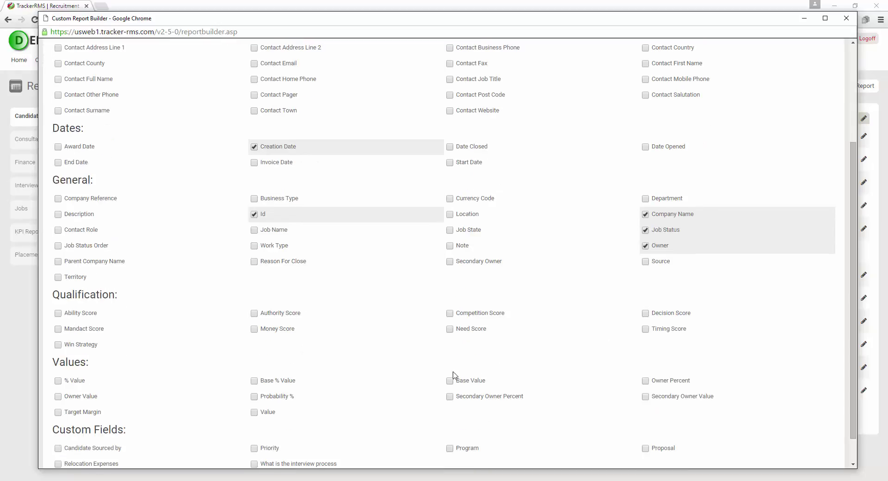
click(255, 413)
scroll(256, 418, down, 1)
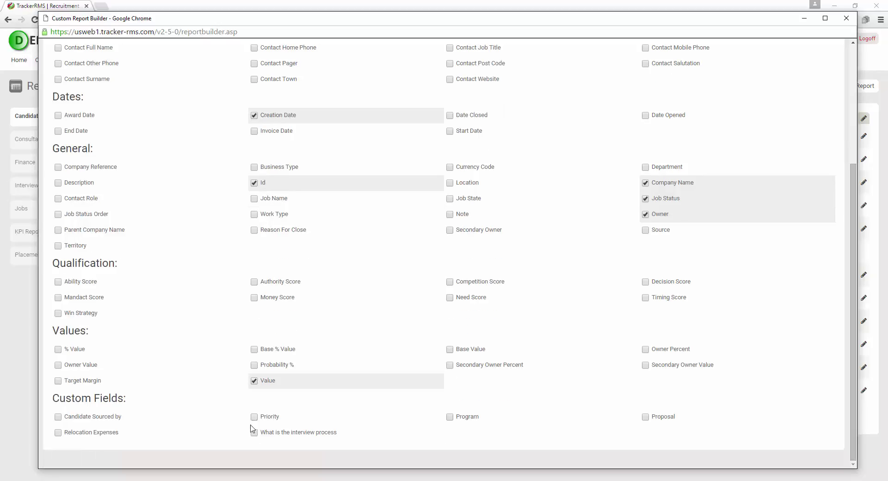
scroll(256, 391, up, 1)
scroll(257, 385, up, 3)
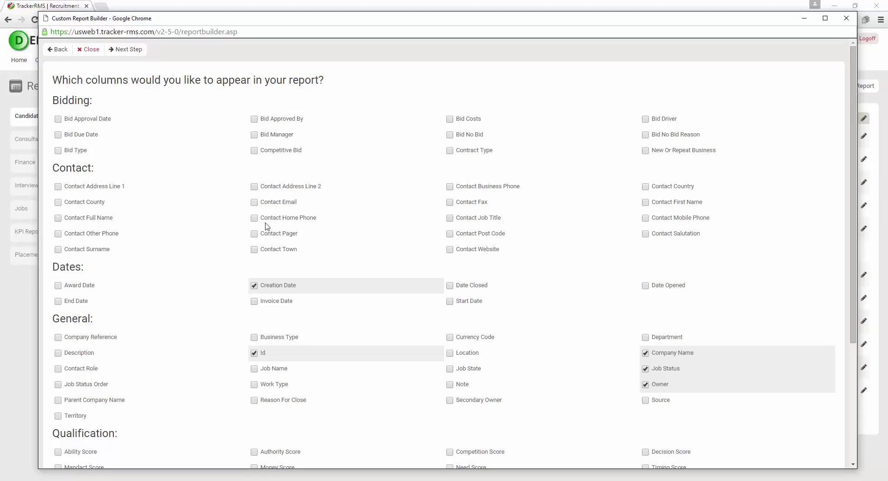
click(58, 219)
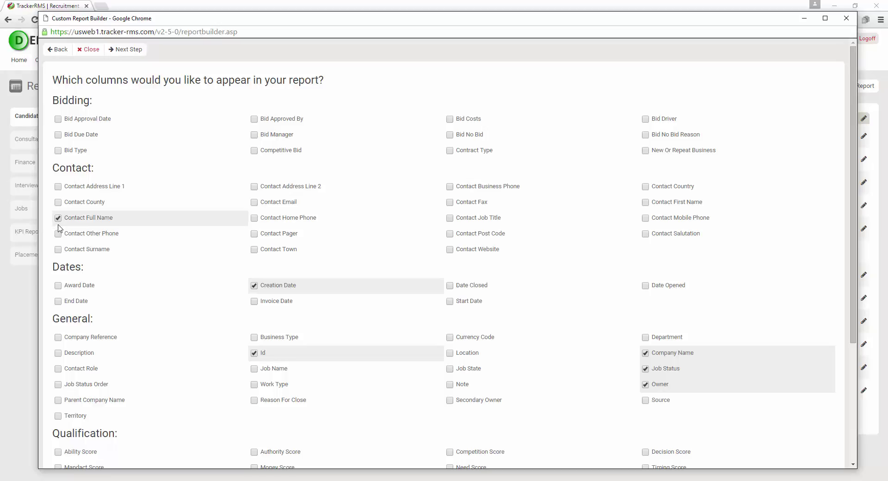
click(125, 51)
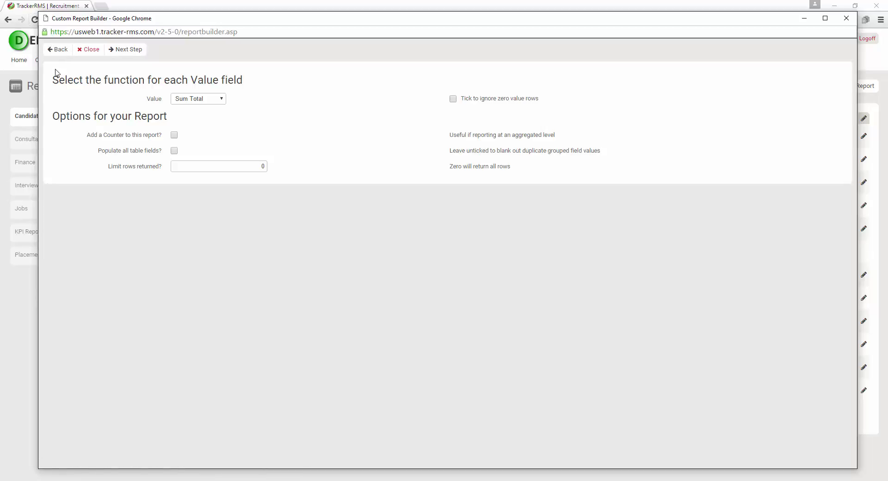
Use Sum Total as the Value field's function, toggle the report counter option, and proceed to the filters
click(210, 104)
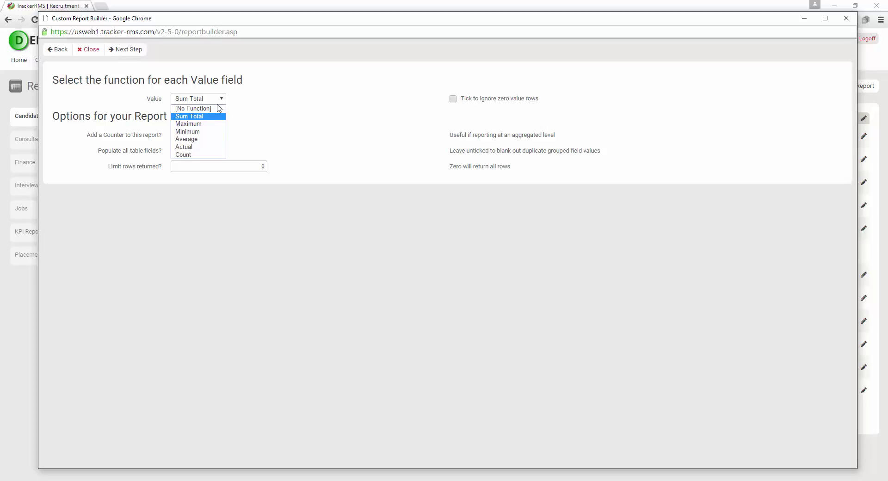
click(216, 116)
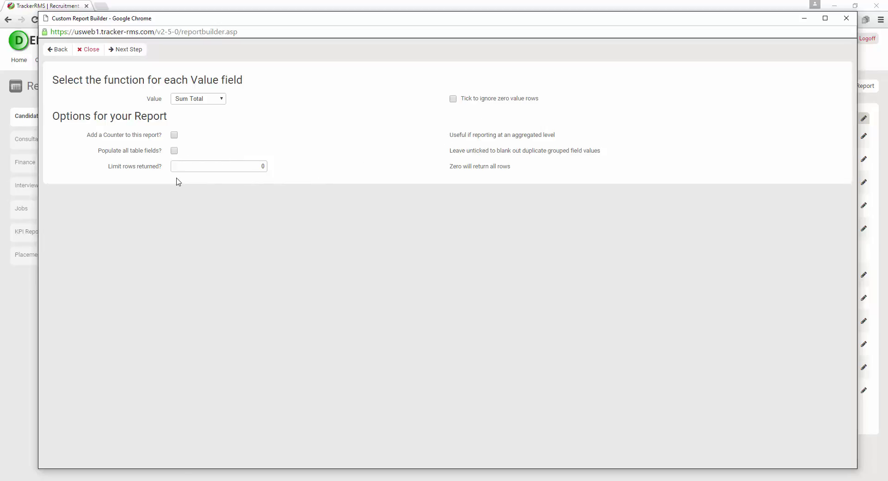
click(174, 135)
click(119, 50)
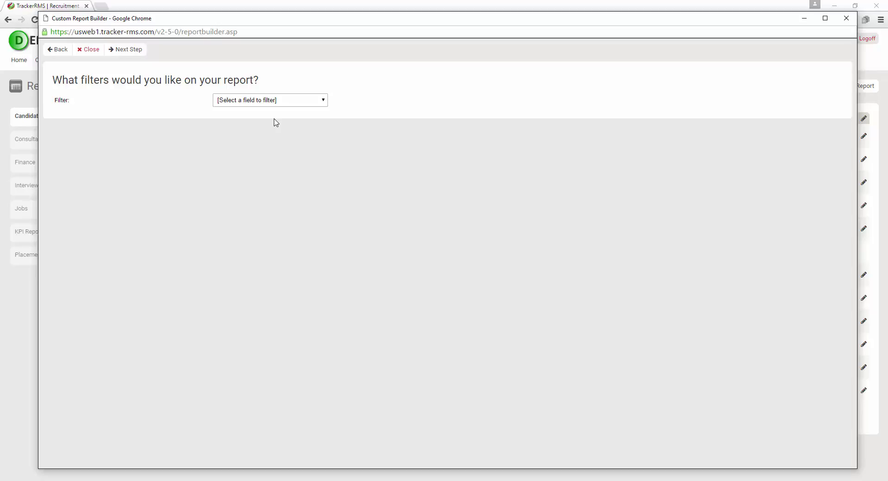
Filter the report to jobs whose Job State is equal to open, and proceed to column ordering
click(280, 105)
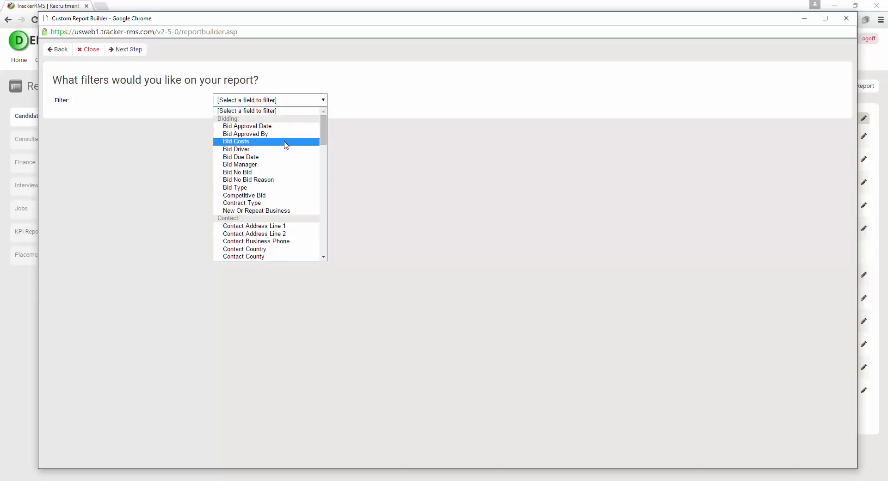
scroll(324, 134, down, 1)
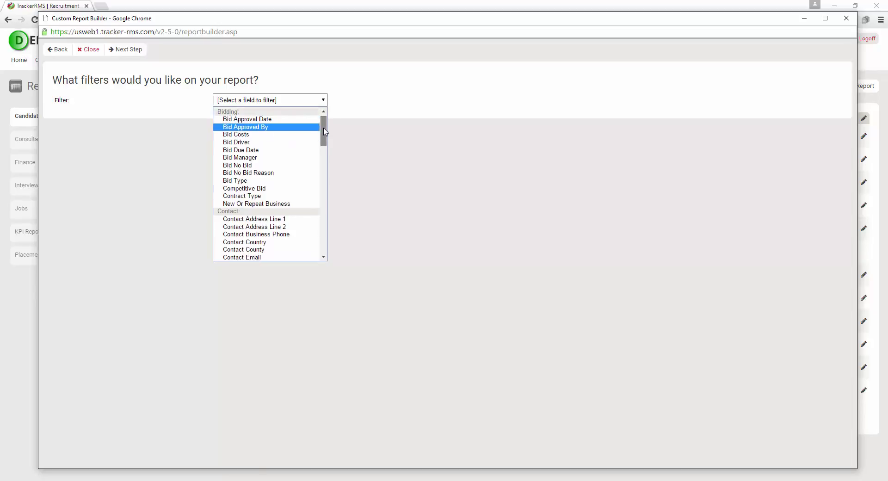
drag(325, 134, 332, 193)
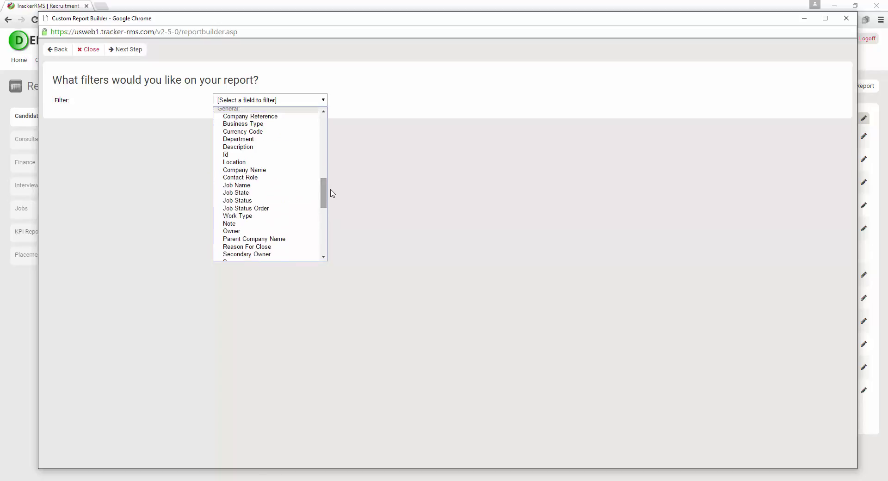
click(264, 194)
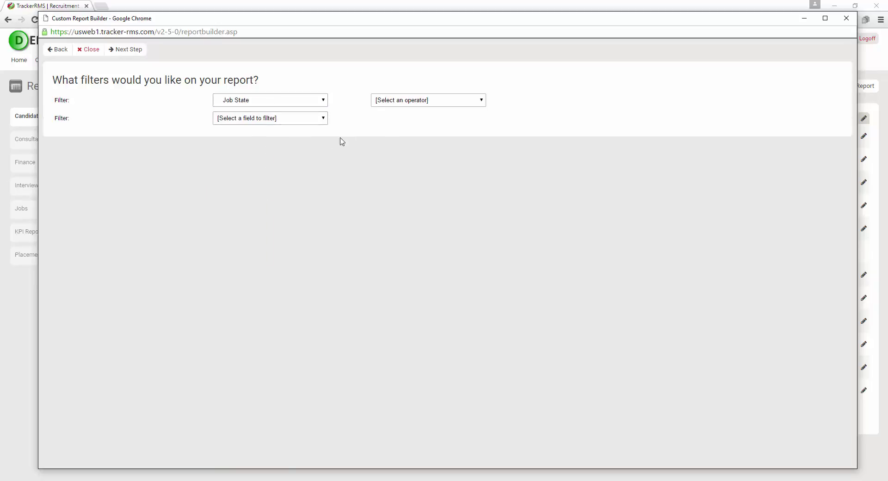
click(440, 103)
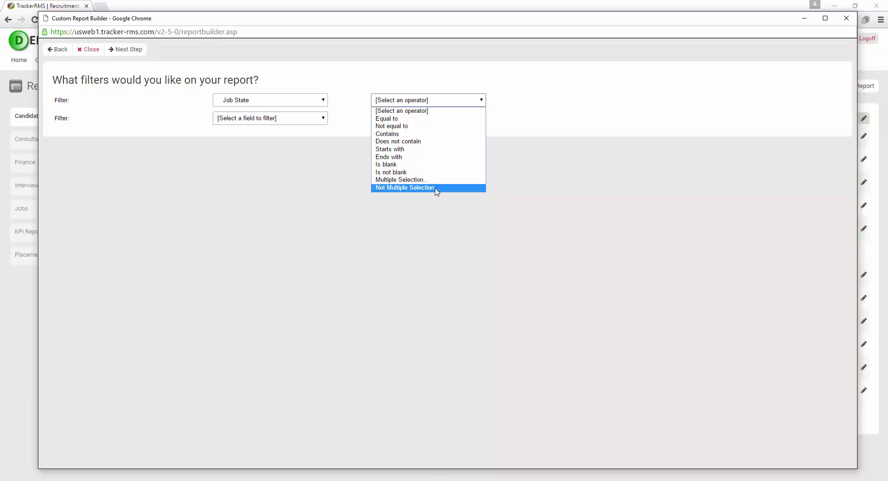
click(438, 118)
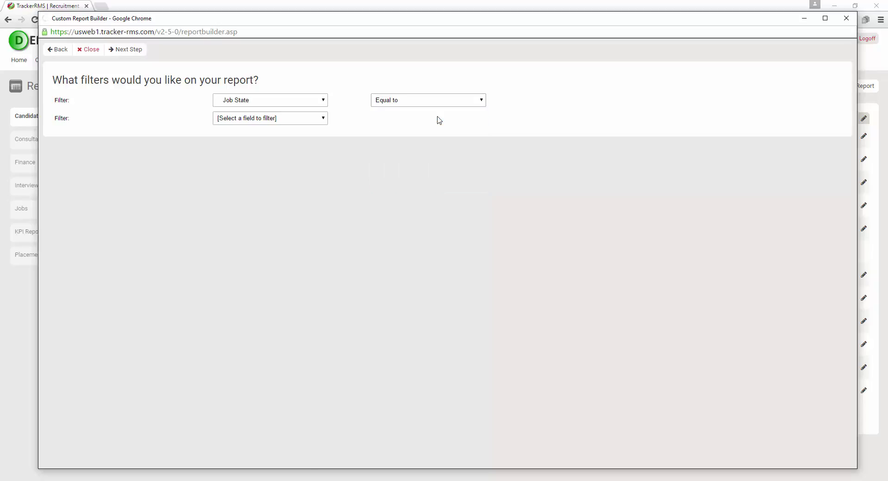
click(590, 105)
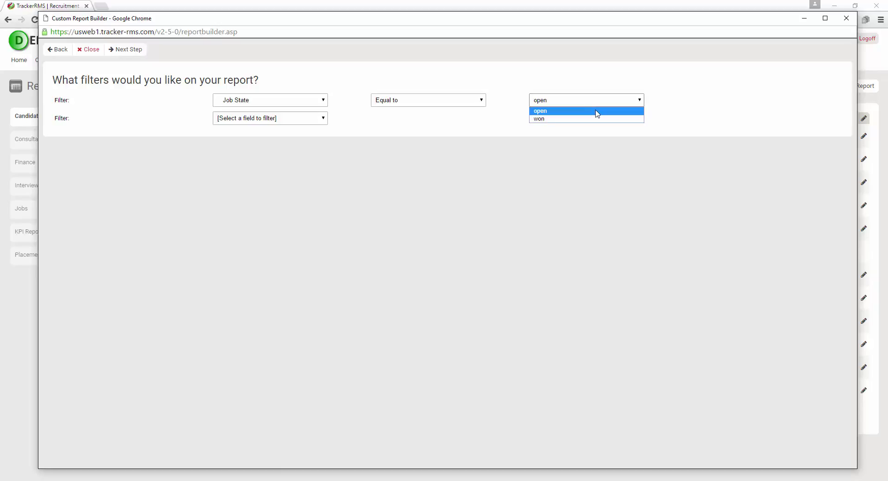
click(596, 112)
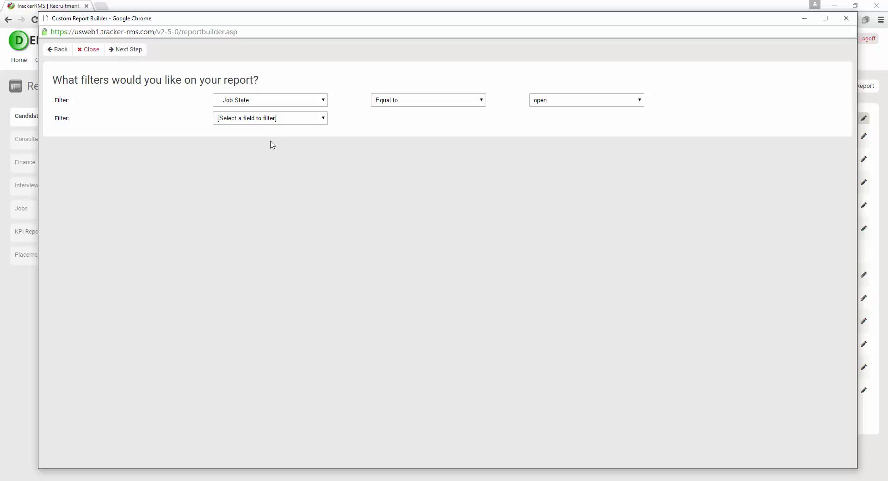
click(127, 56)
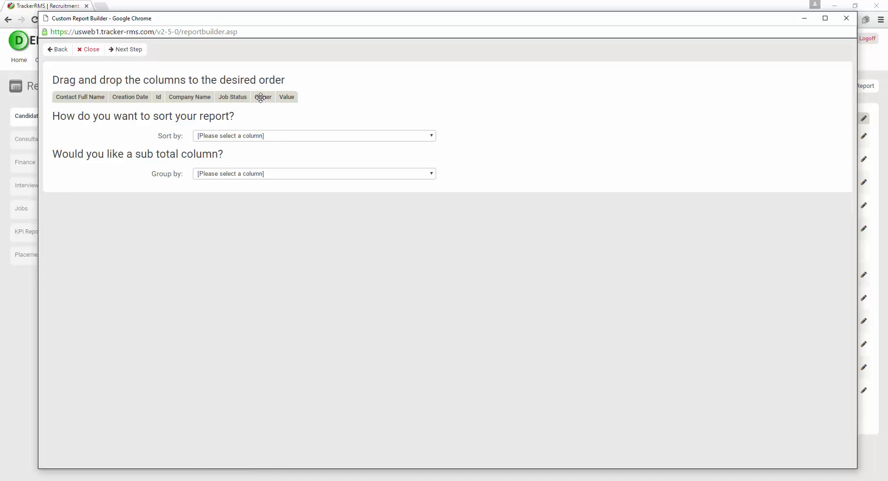
Reorder the report columns so that Owner comes first, followed by Company Name
drag(202, 98, 68, 109)
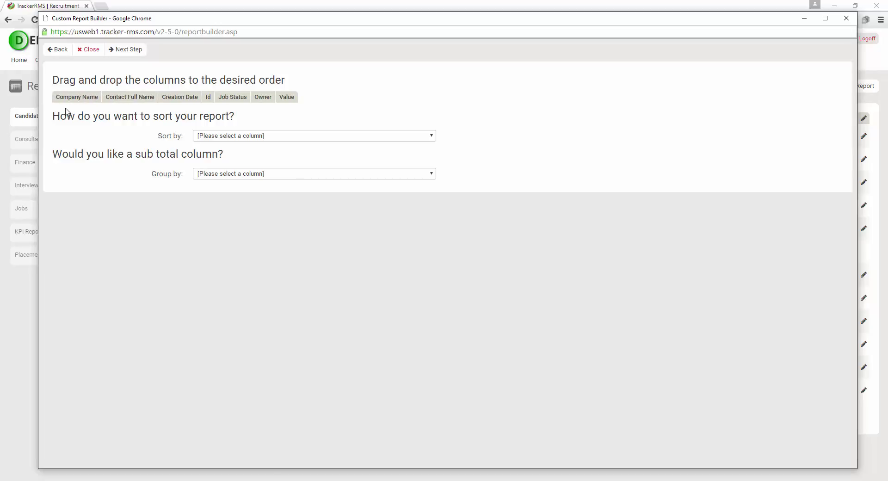
drag(260, 98, 64, 98)
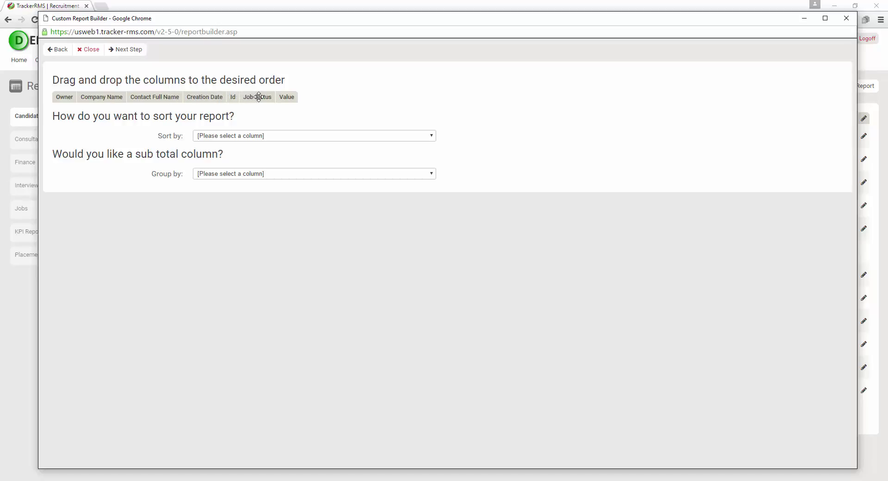
Arrange the columns after Company Name as Creation Date, Job Status, Contact Full Name, Id and Value
drag(259, 96, 187, 112)
drag(249, 98, 149, 111)
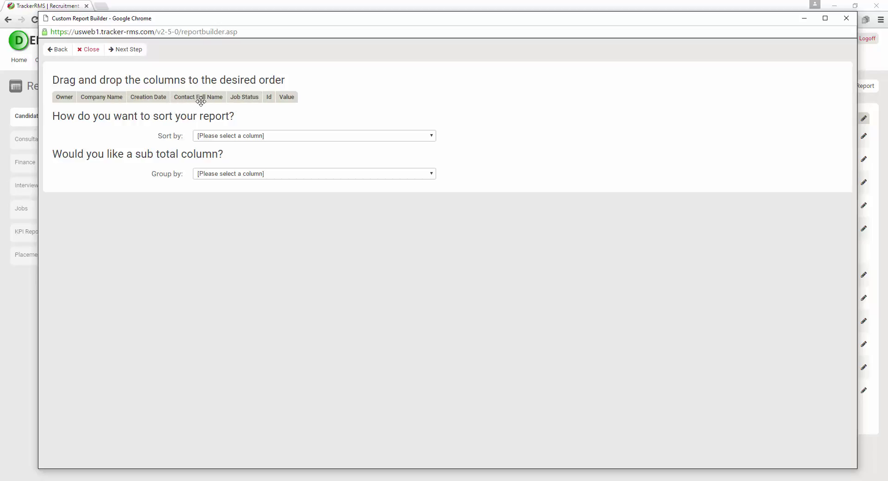
drag(201, 98, 250, 99)
Sort the report by Owner, then by Company Name, then by Creation Date
click(238, 141)
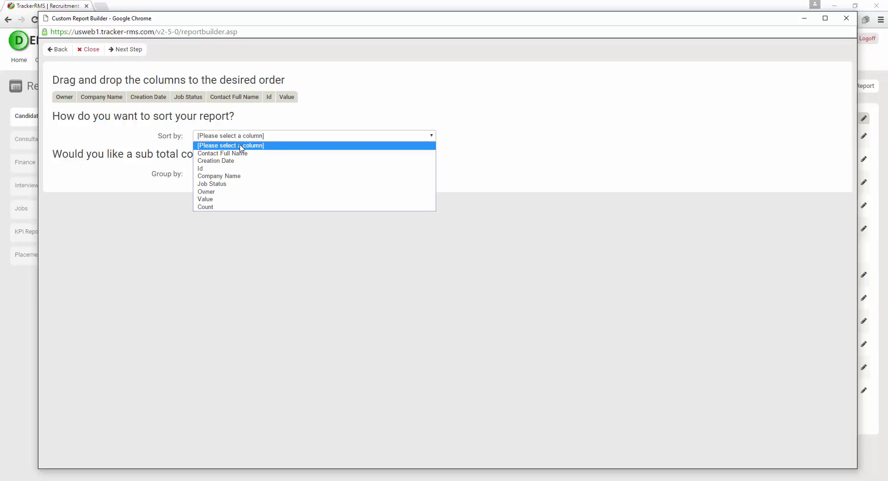
click(243, 191)
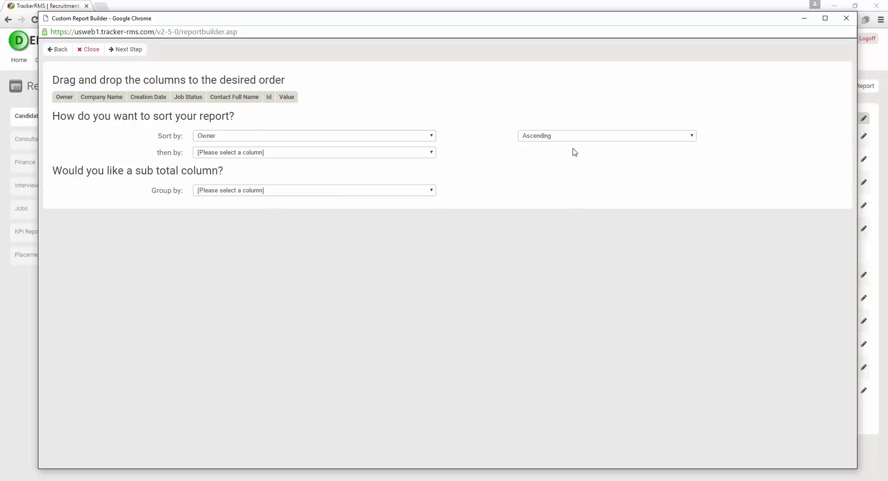
click(302, 152)
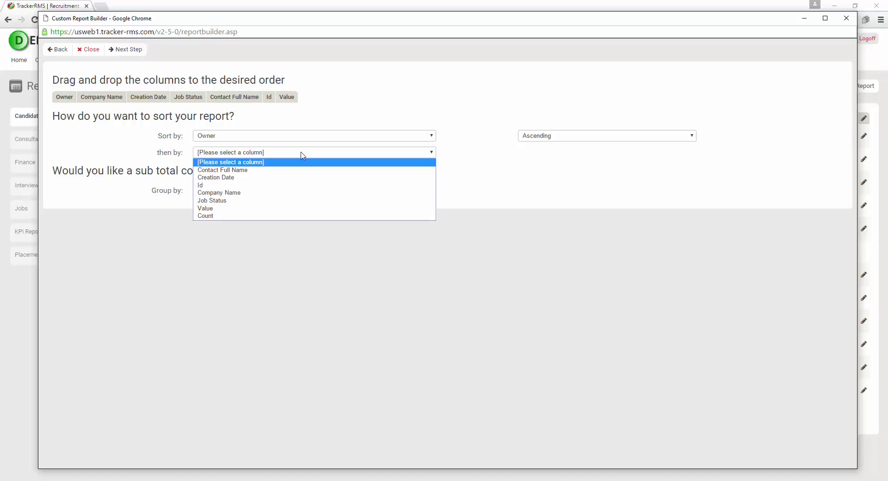
click(308, 192)
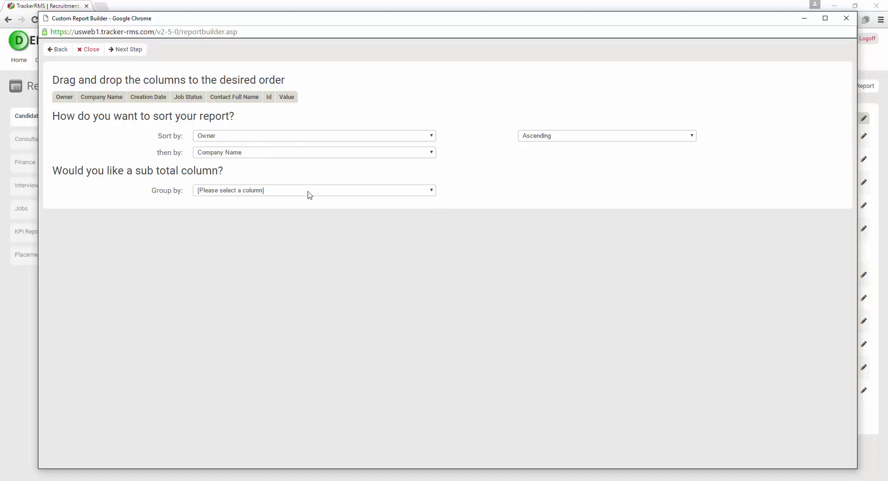
click(311, 170)
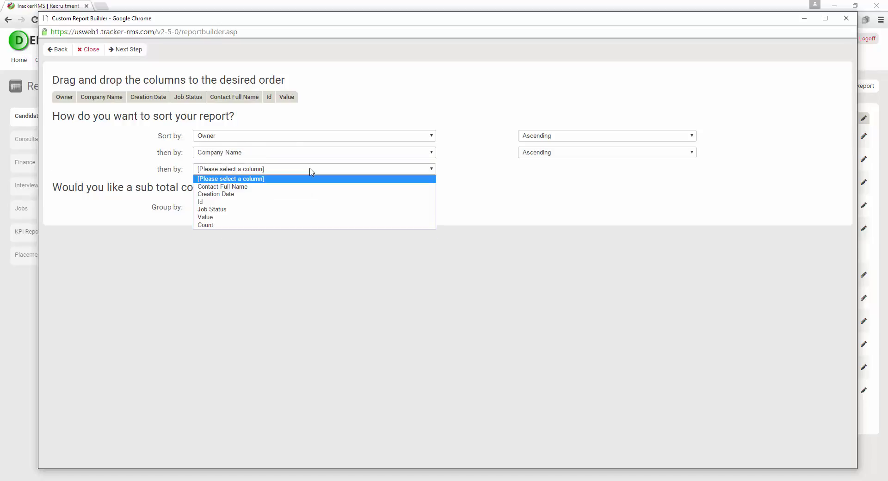
click(313, 194)
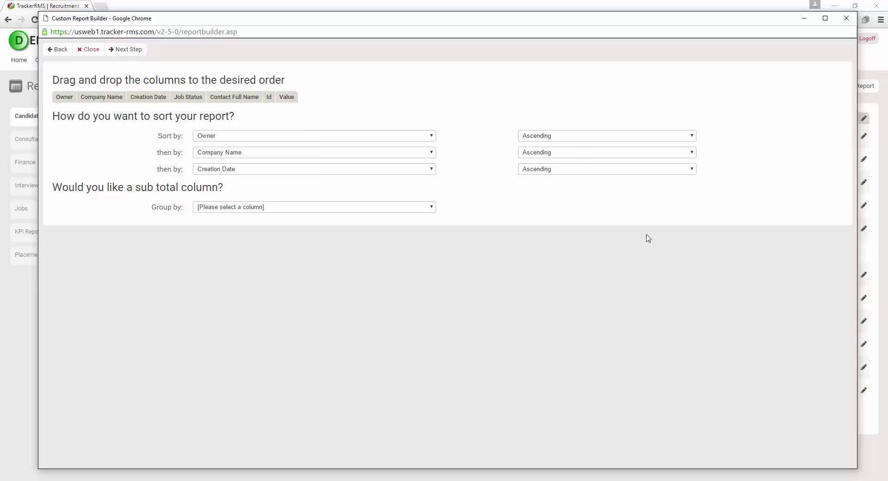
Group the sub totals by Owner and run the finished report
click(322, 209)
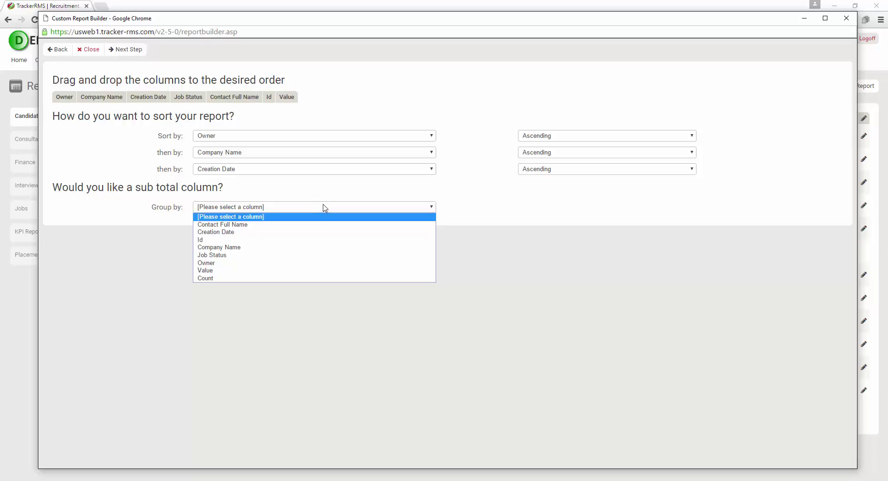
click(331, 263)
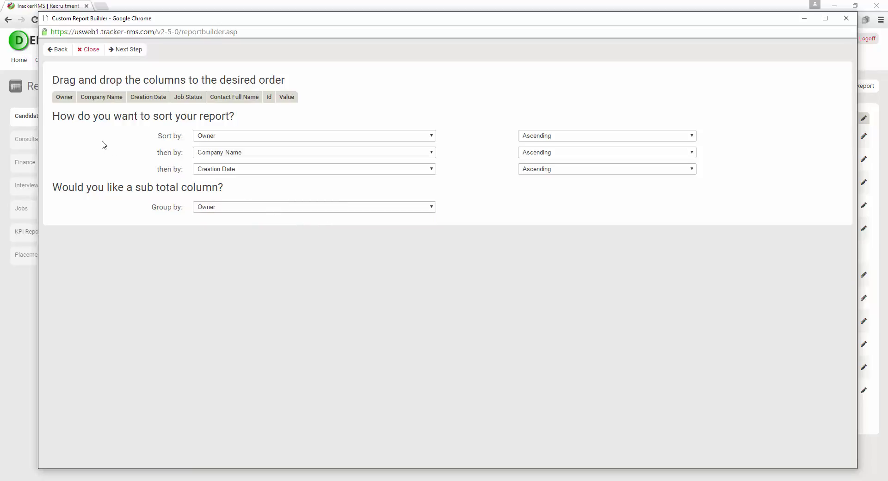
click(127, 52)
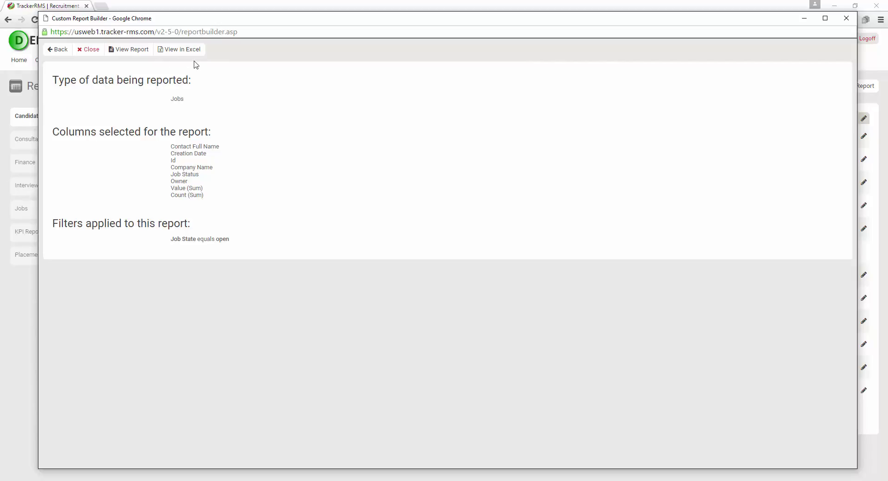
click(126, 54)
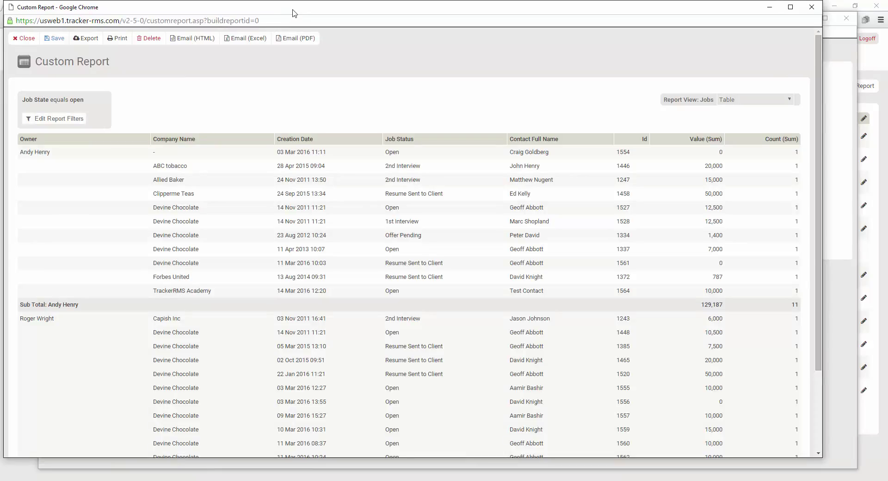
drag(292, 13, 309, 18)
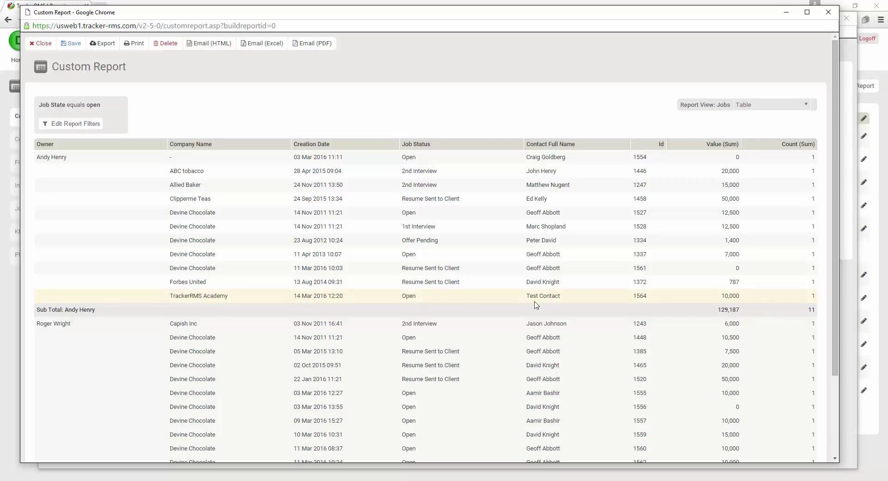
Preview the report as a 3D Bar Chart, check its measure options, and return it to the Table view
click(794, 108)
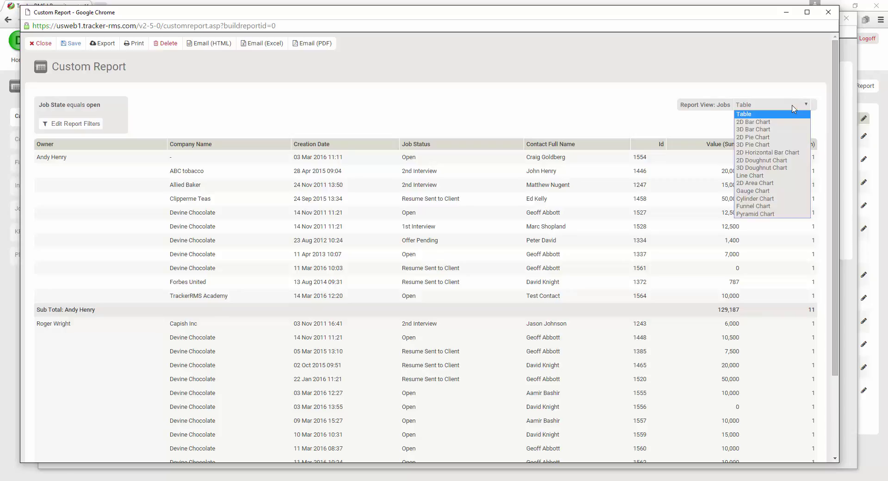
click(797, 129)
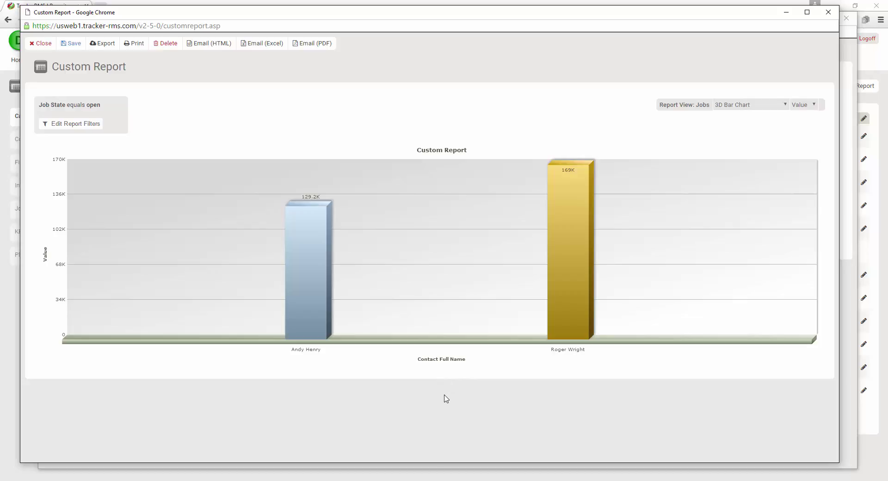
click(816, 106)
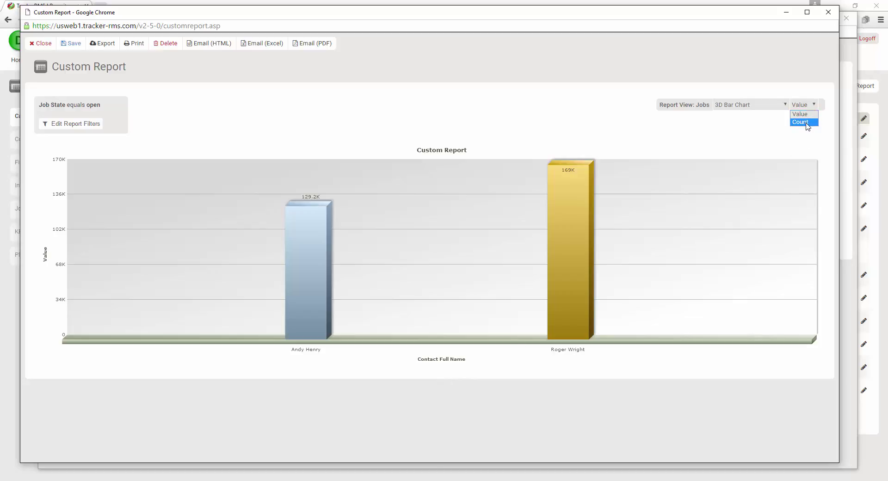
click(777, 107)
click(777, 107)
click(771, 115)
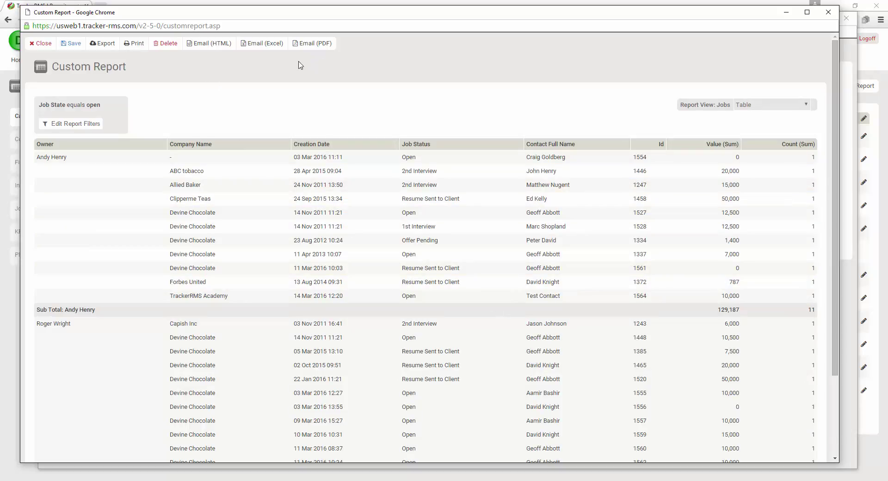
Start saving the report in the Jobs report group under the name Open Pipeline - Academy
click(72, 44)
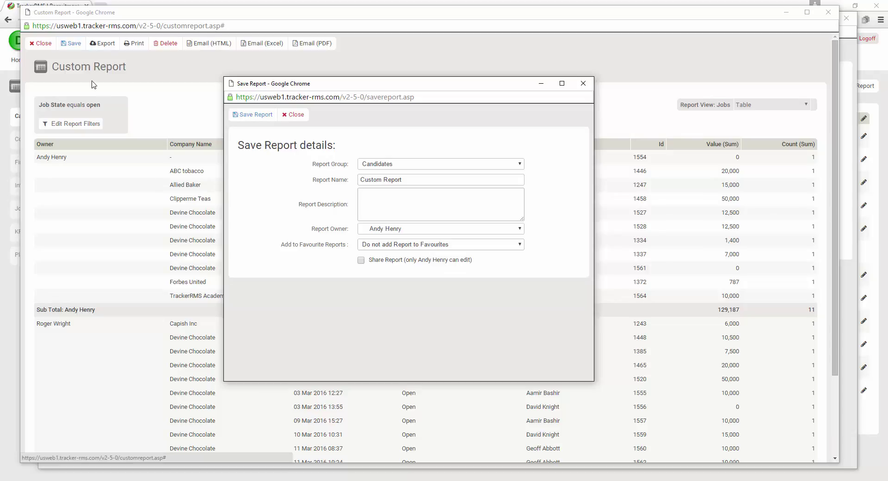
click(460, 162)
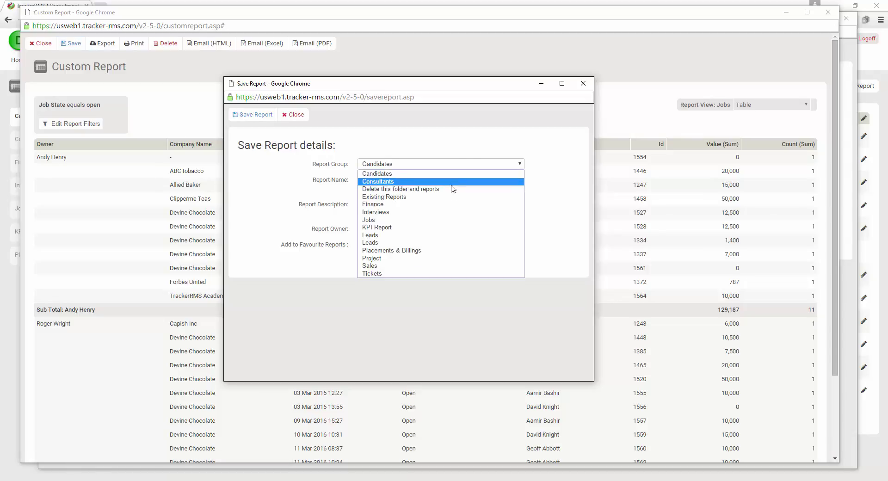
click(440, 221)
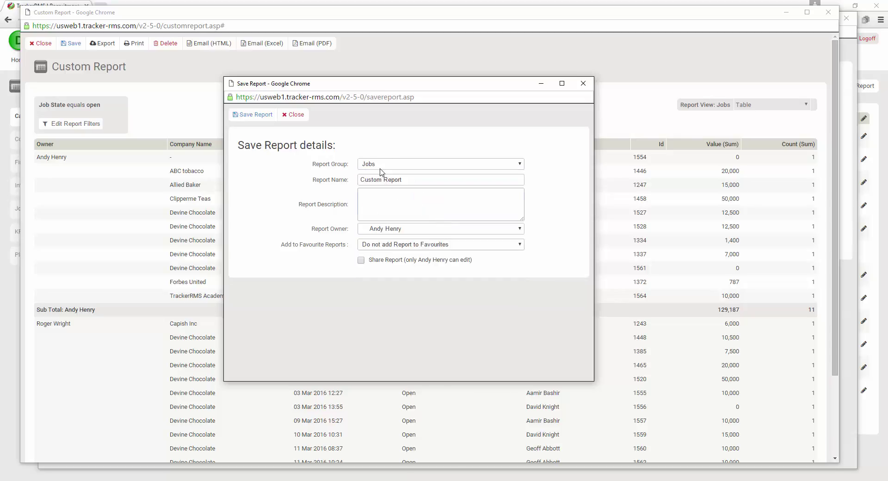
click(466, 180)
key(ctrl+a)
text(O)
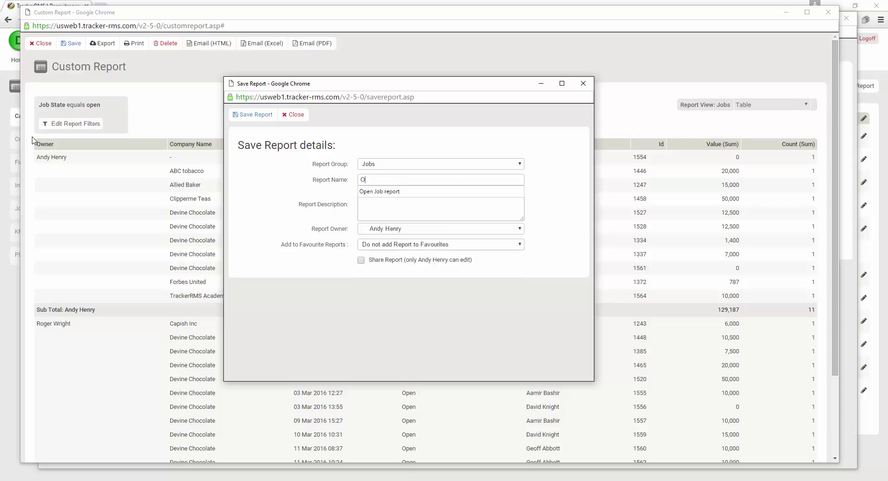
text(pen Pipeline - Academy)
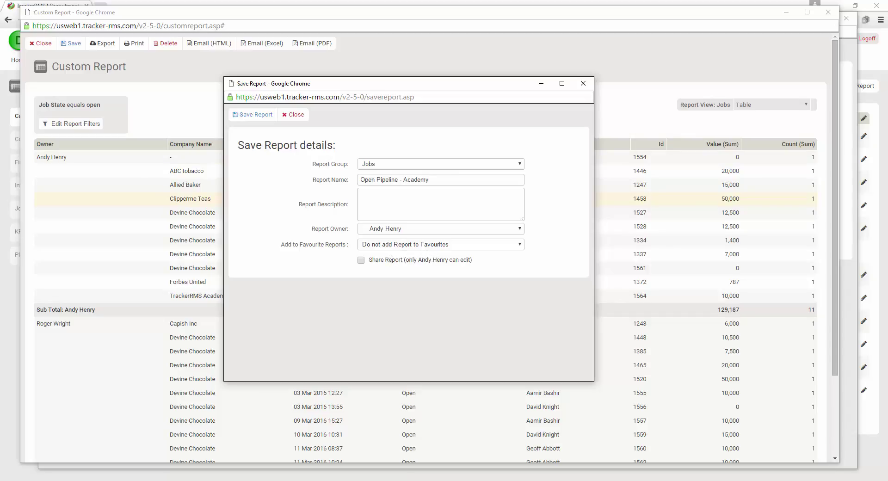
Share the report, save it, and close the report and its builder
click(361, 260)
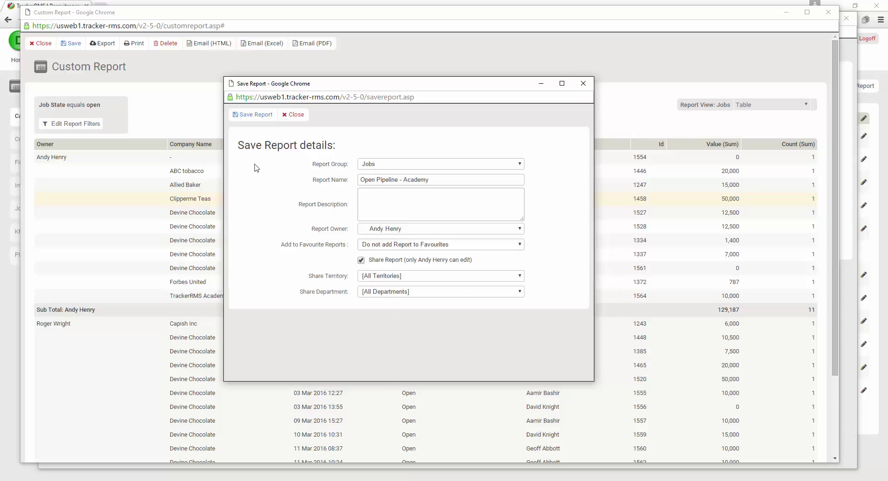
click(251, 116)
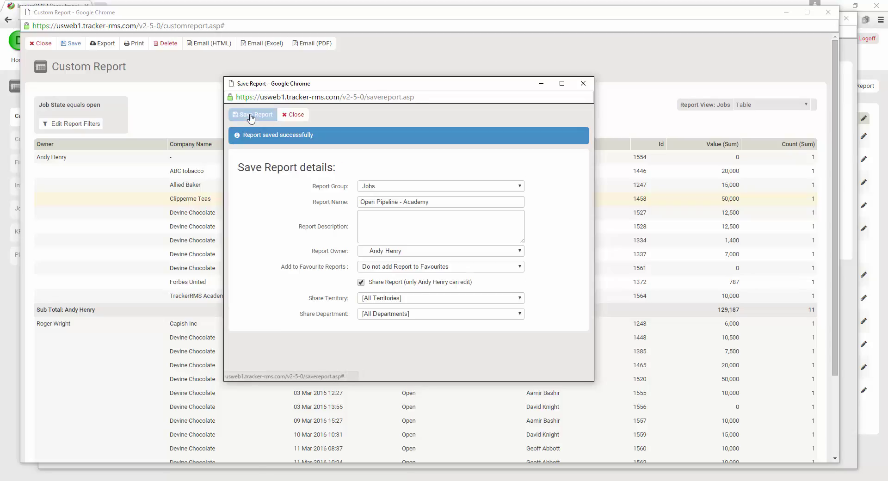
click(296, 115)
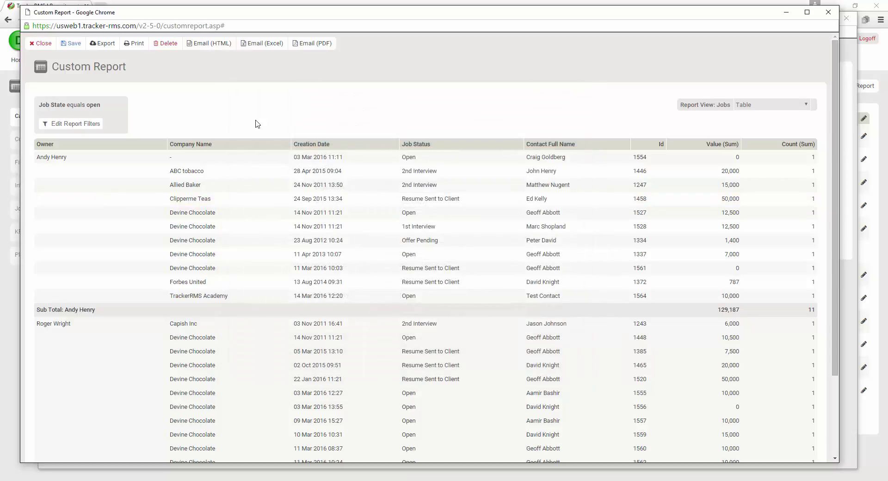
click(40, 43)
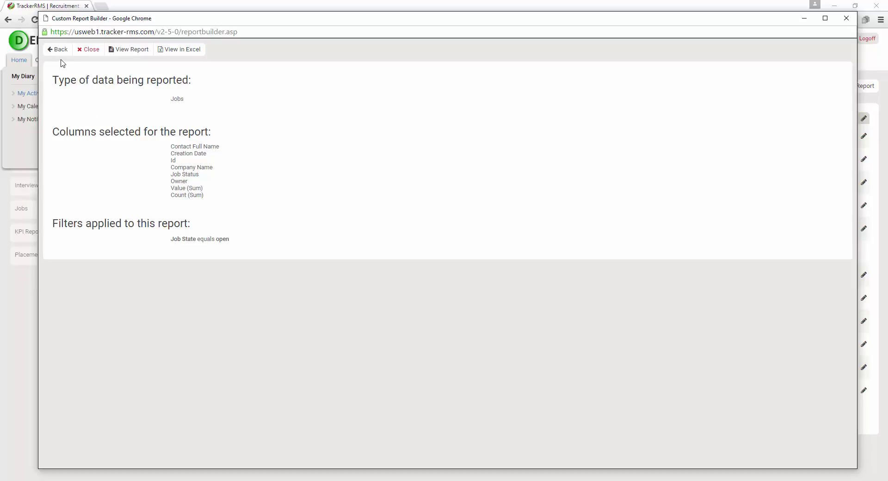
click(89, 50)
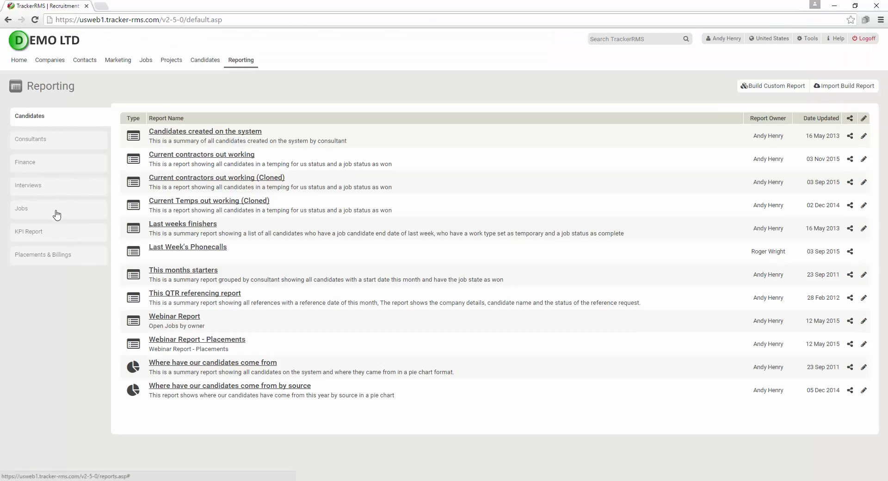
View the saved Open Pipeline - Academy report from the Jobs report group, and close it
click(57, 214)
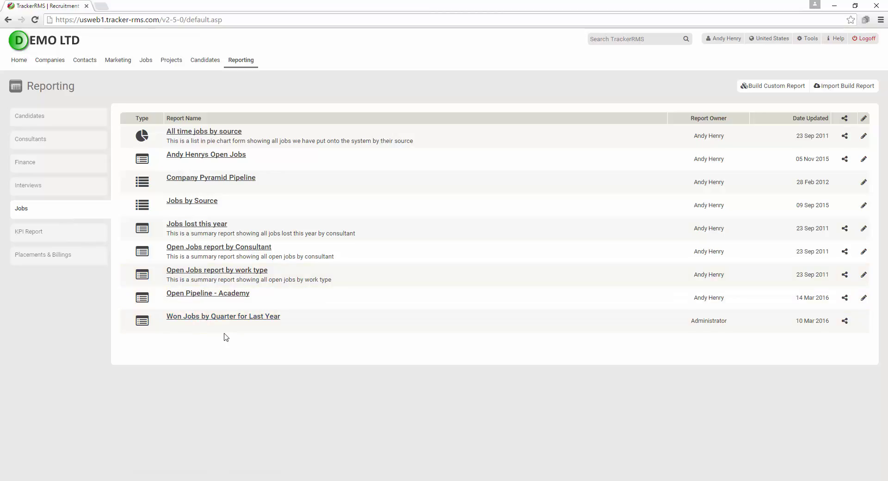
click(219, 295)
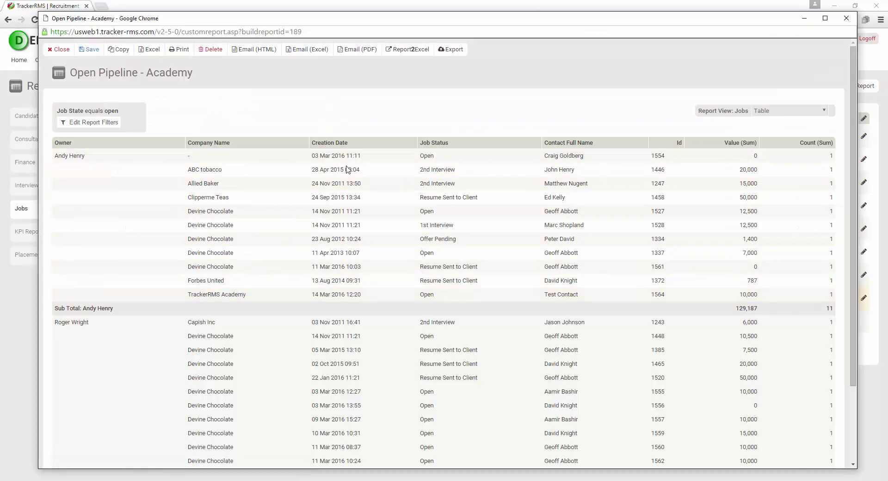
click(845, 18)
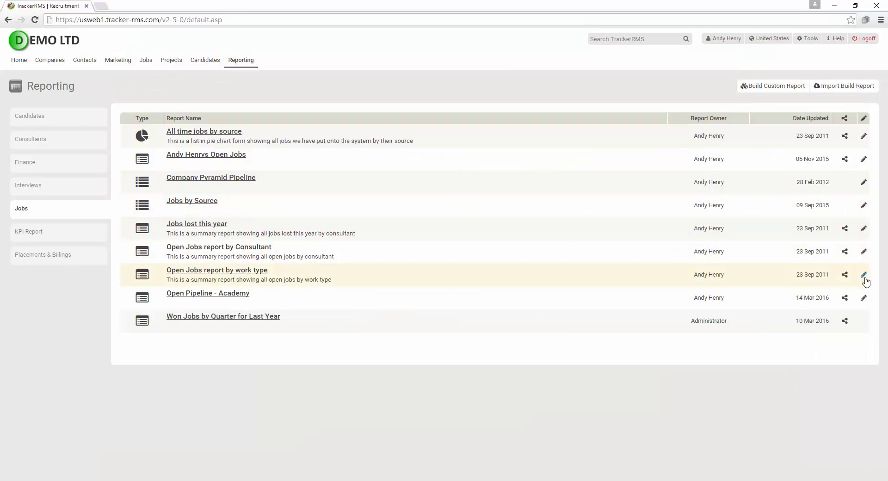
Edit the Open Pipeline - Academy report to include the Job Name column, and proceed to column ordering
click(863, 299)
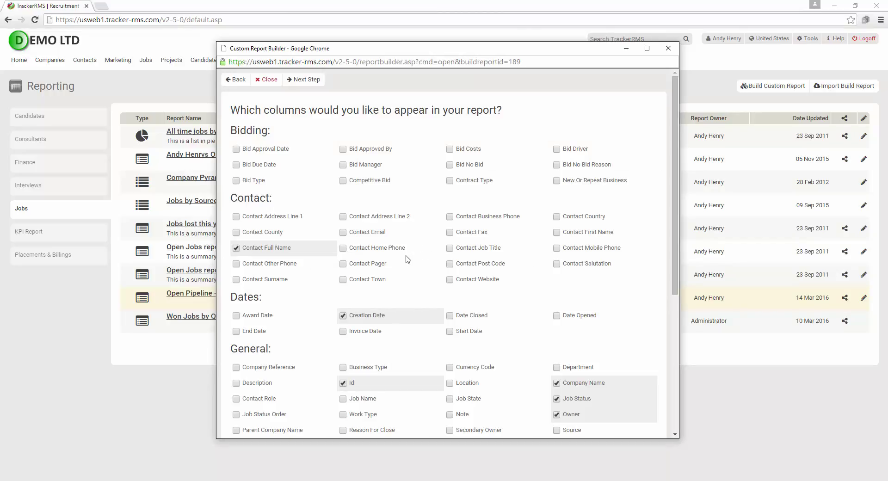
click(343, 399)
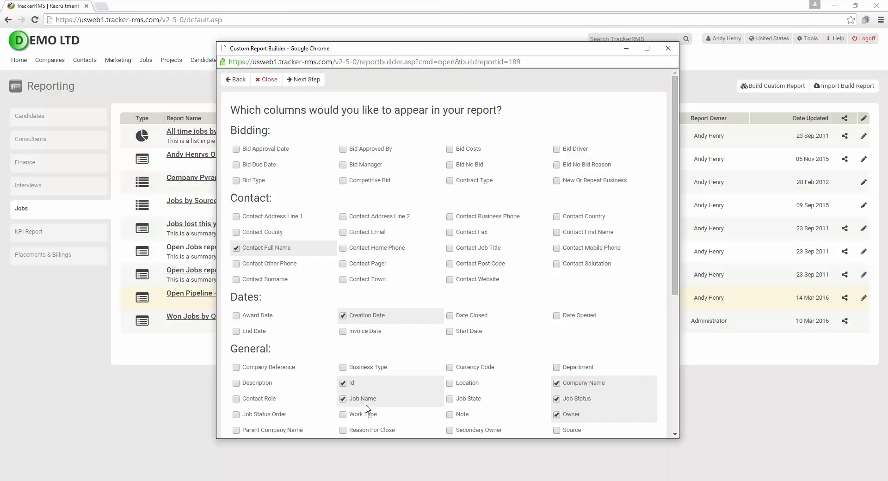
click(309, 84)
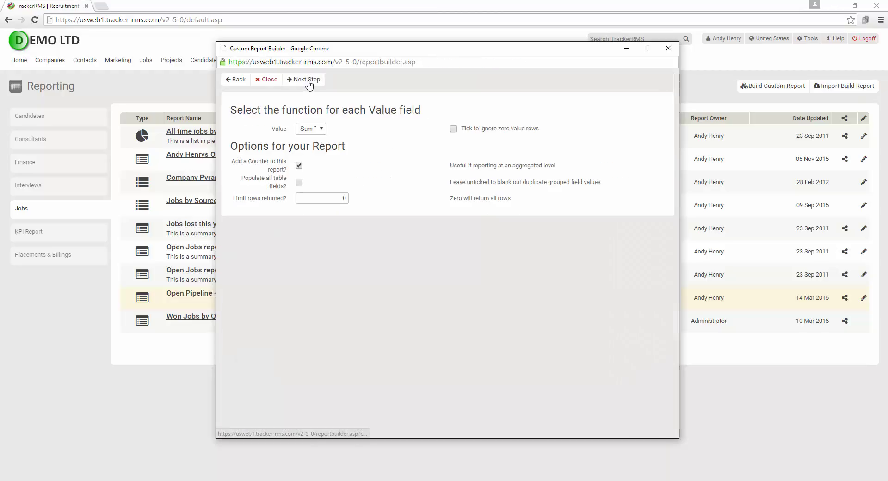
click(309, 83)
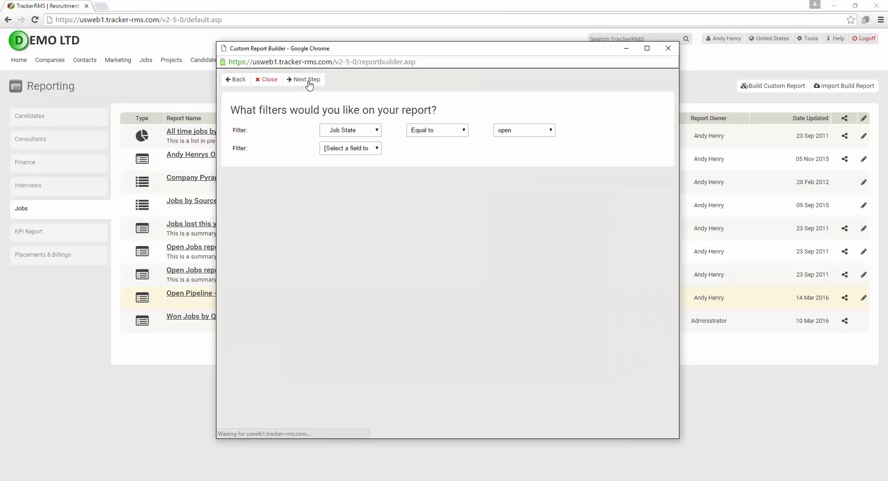
click(309, 84)
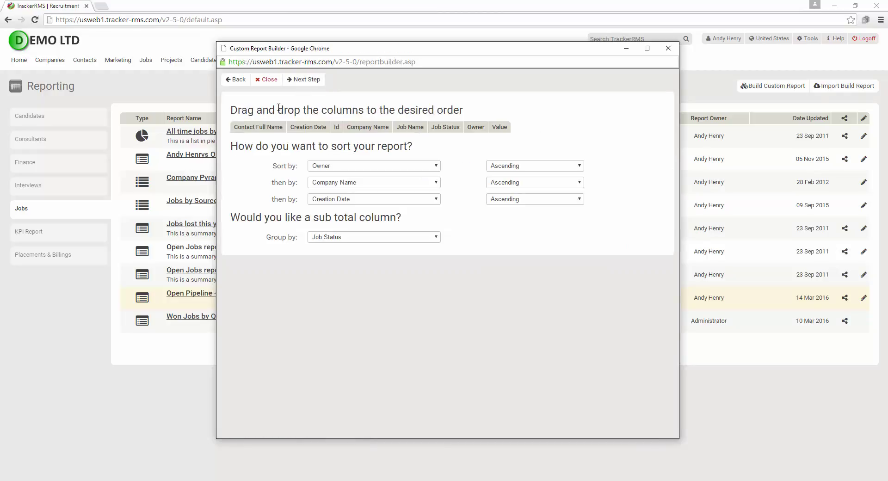
Reorder the report columns to Owner, Company Name, Job Name, Creation Date, Contact Full Name, Id, Job Status, Value, and view the report
drag(475, 126, 222, 121)
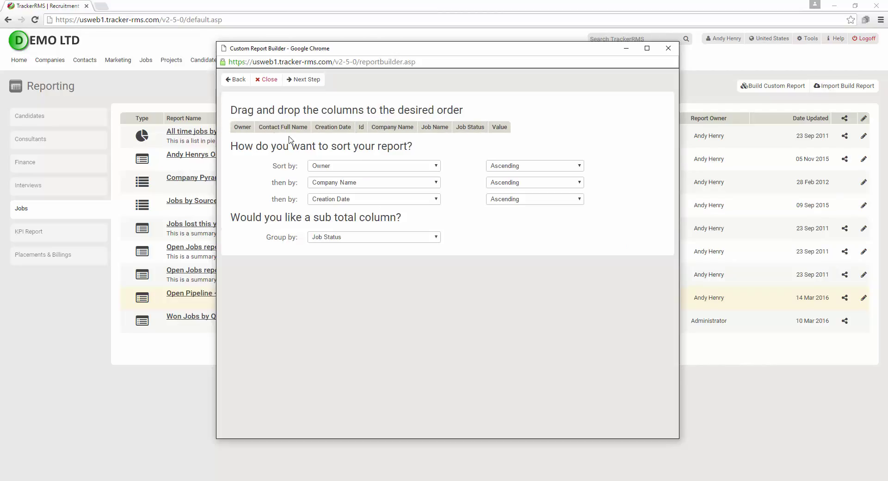
drag(398, 128, 277, 135)
drag(434, 127, 341, 130)
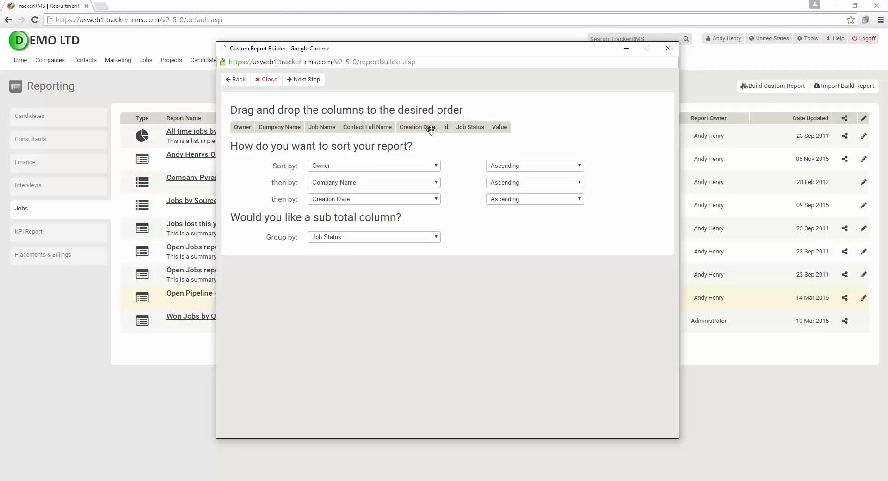
drag(431, 130, 368, 139)
click(309, 81)
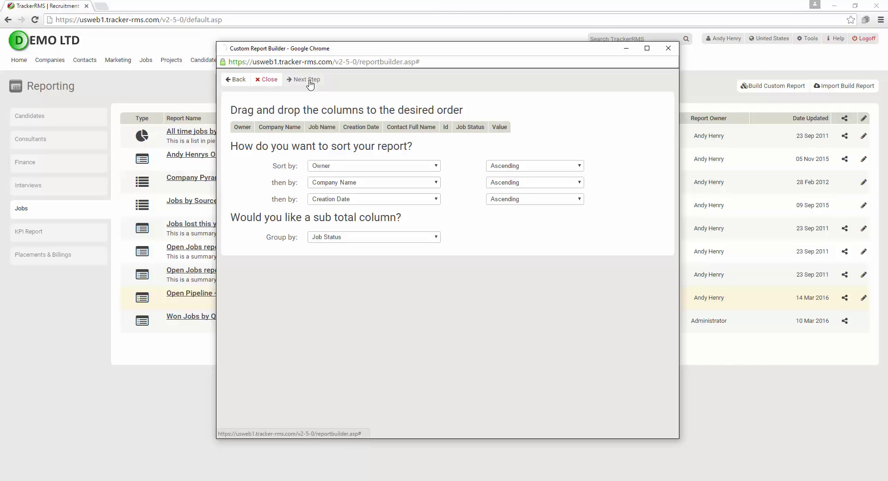
click(309, 81)
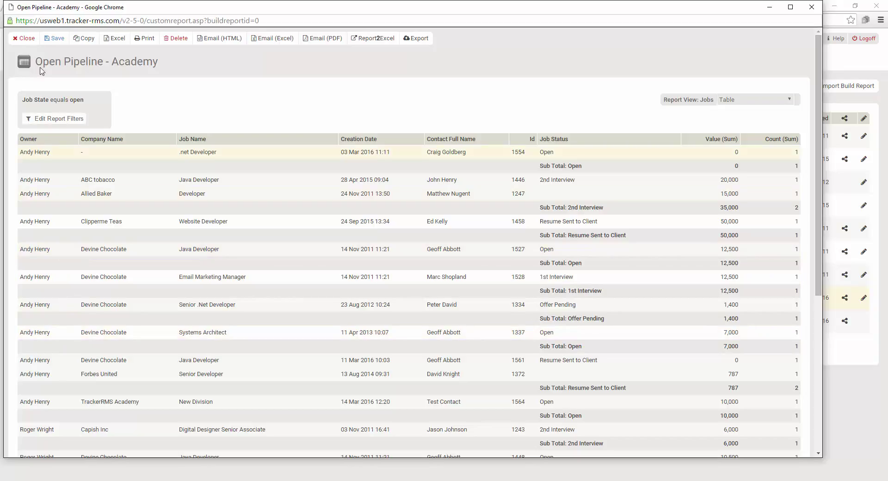
Close the report preview, return to the sorting options, change the sub total grouping to Owner, and view the report again
click(30, 39)
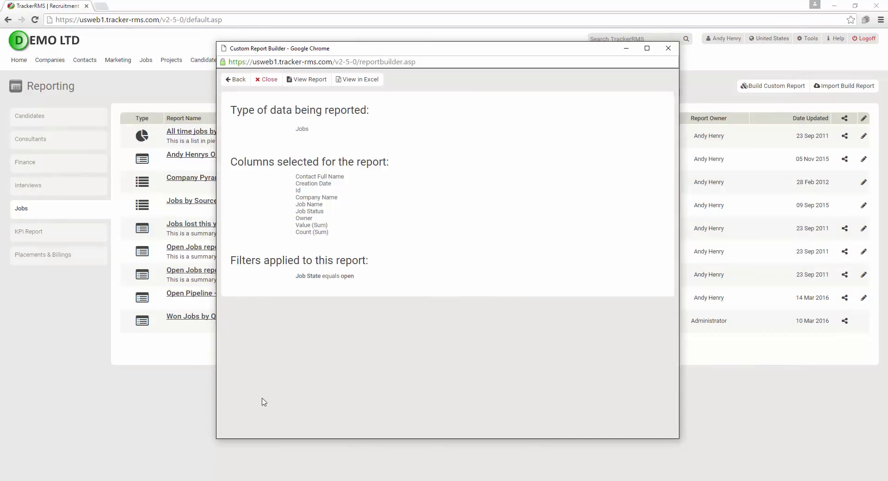
click(228, 78)
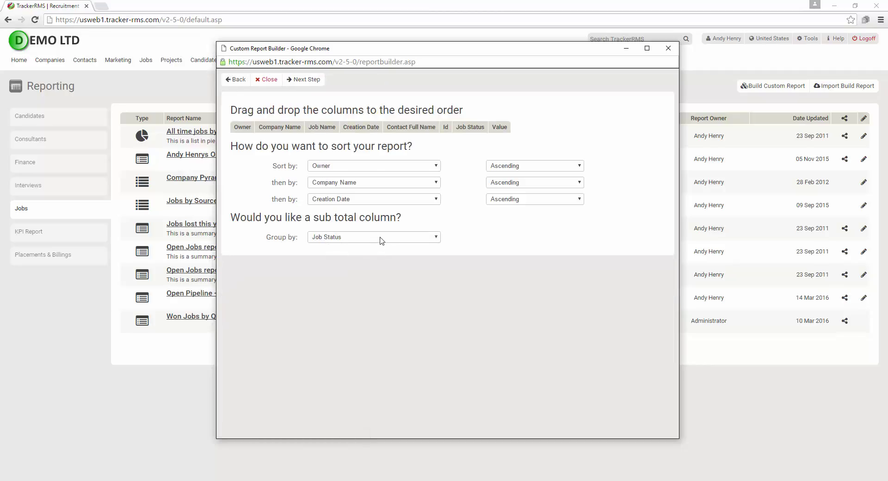
click(381, 240)
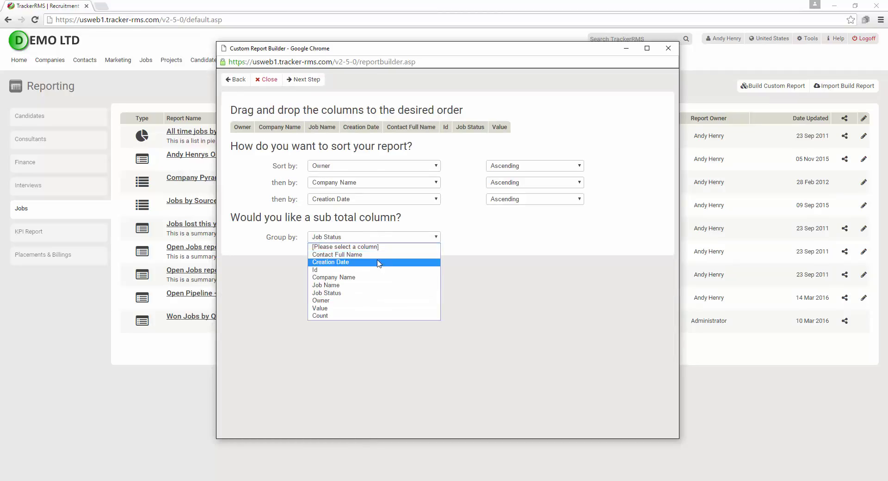
click(371, 301)
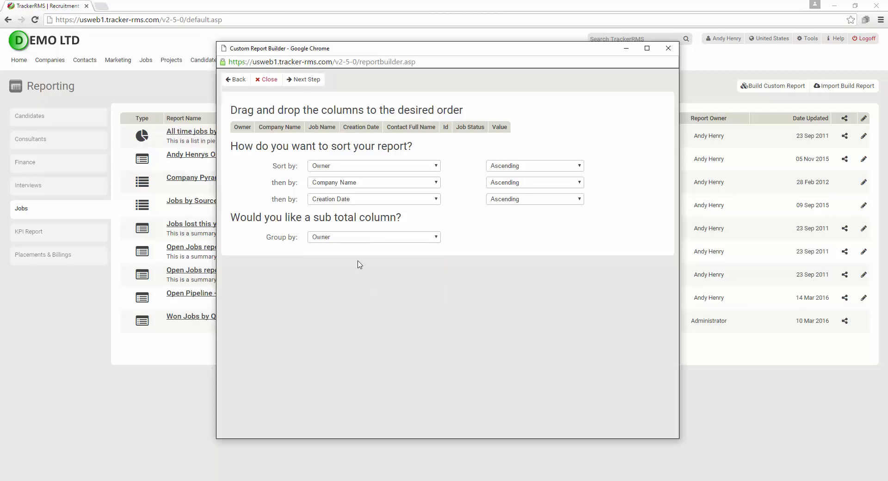
click(307, 84)
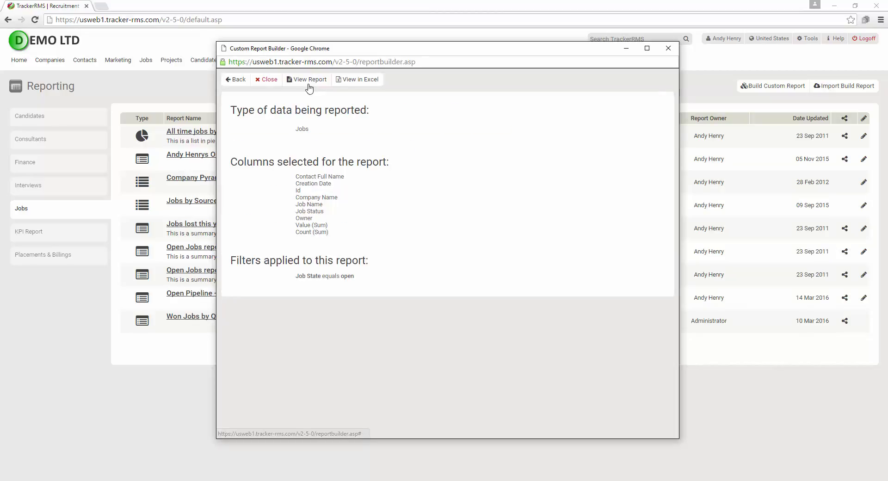
click(307, 84)
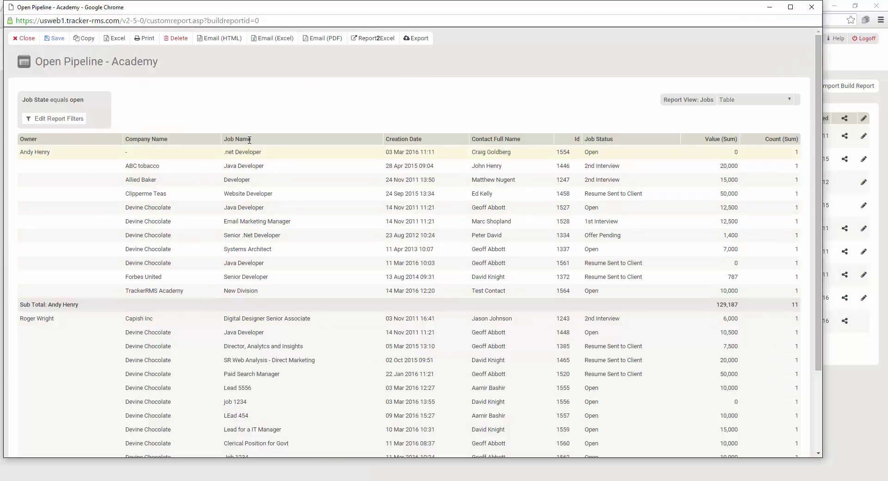
Save the edited Open Pipeline - Academy report with its existing save details, and close the report and its builder
click(56, 41)
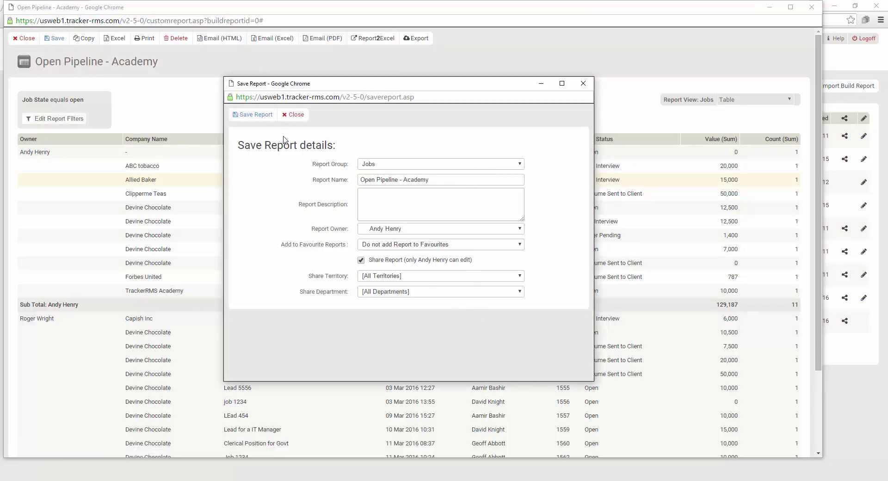
click(253, 114)
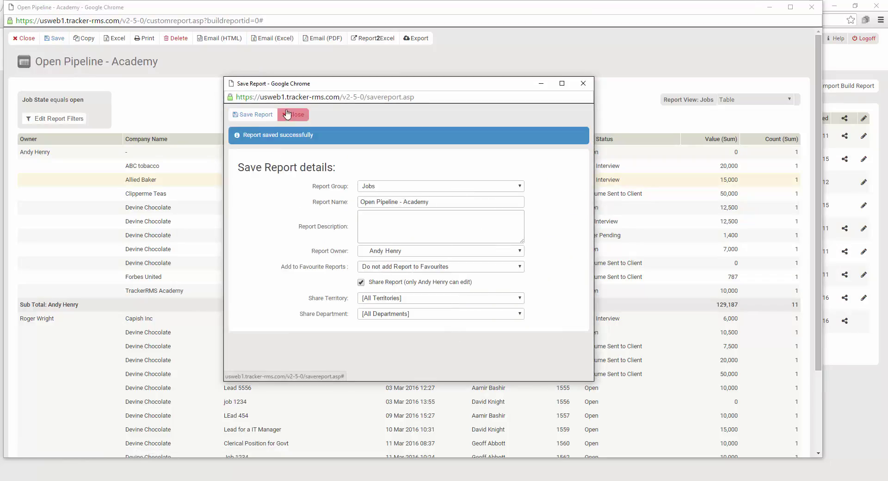
click(286, 114)
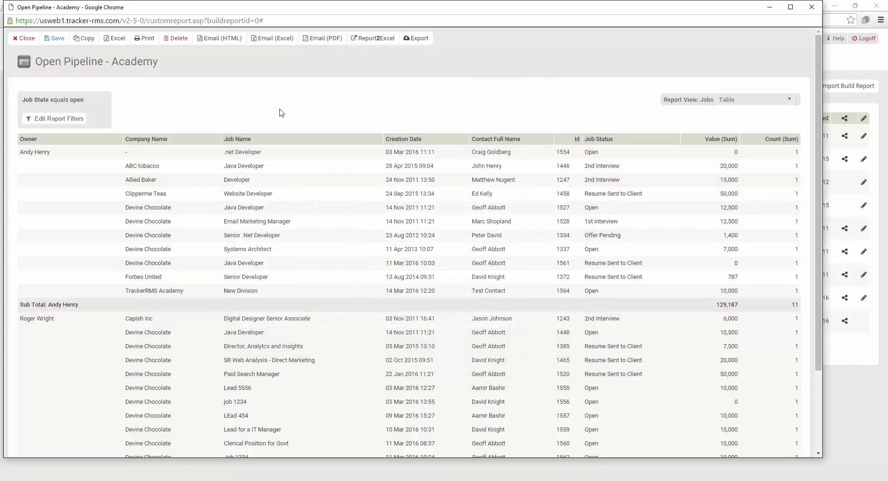
click(25, 45)
click(268, 85)
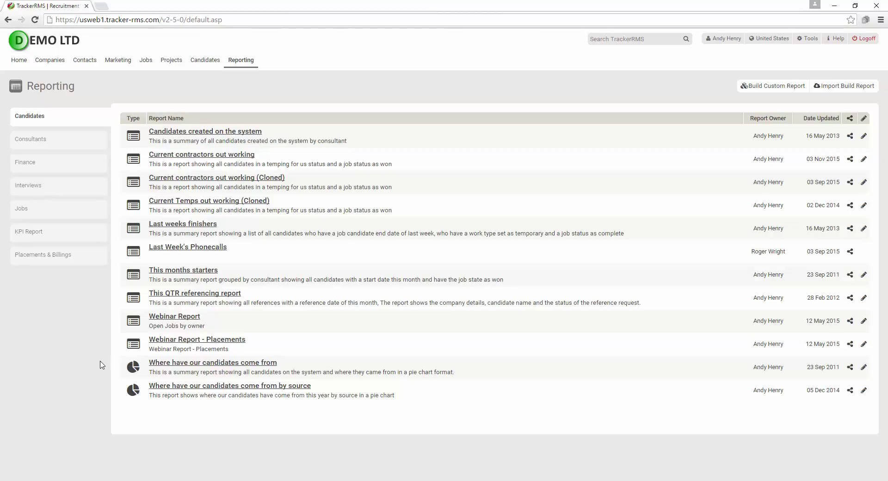
Open the saved Open Pipeline - Academy report from the Jobs report group, and launch Excel alongside it
click(47, 208)
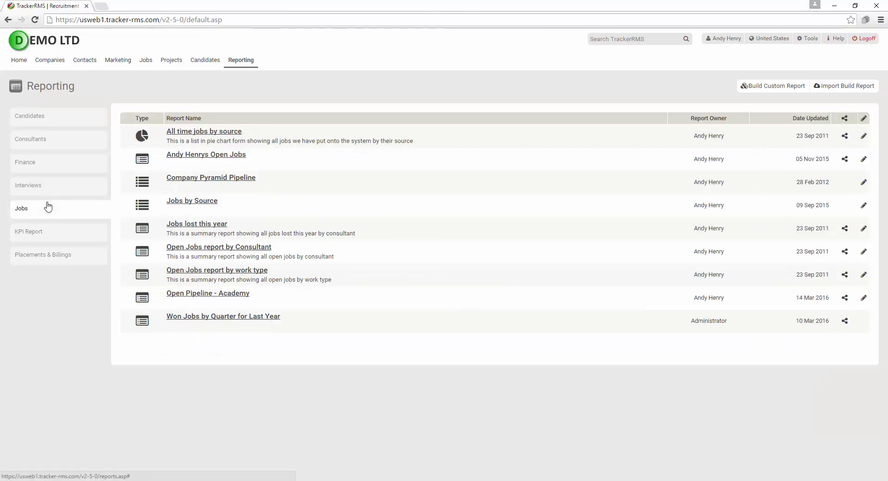
click(211, 294)
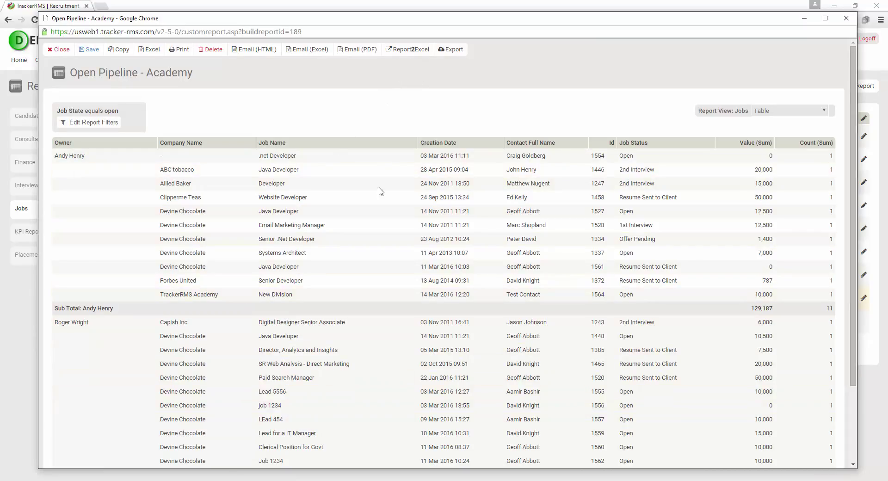
click(295, 480)
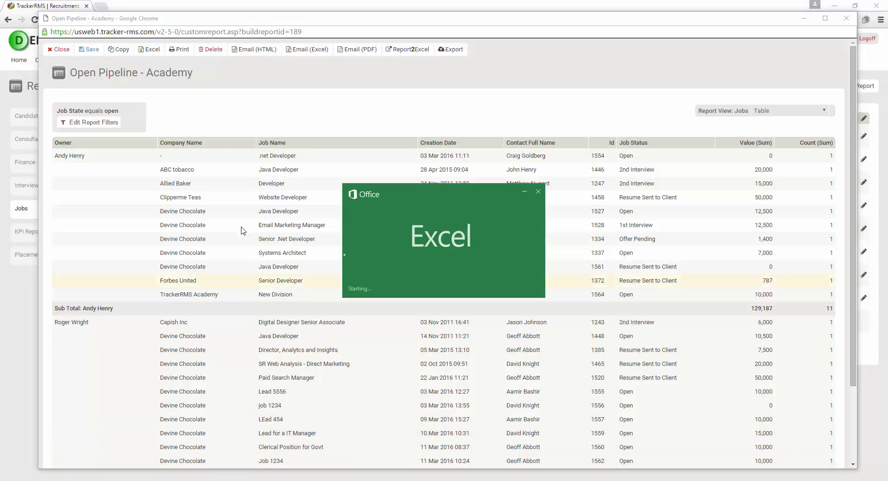
click(266, 129)
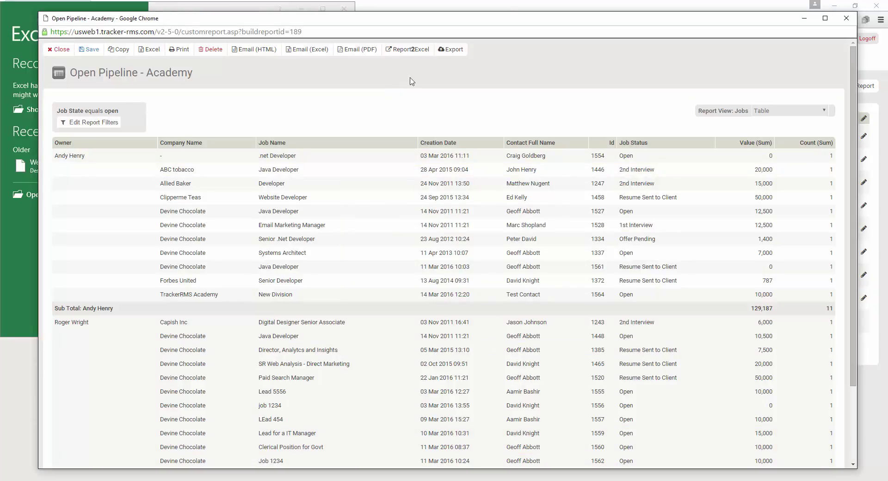
Open the Report2Excel details for the report and copy its full data source URL
click(419, 52)
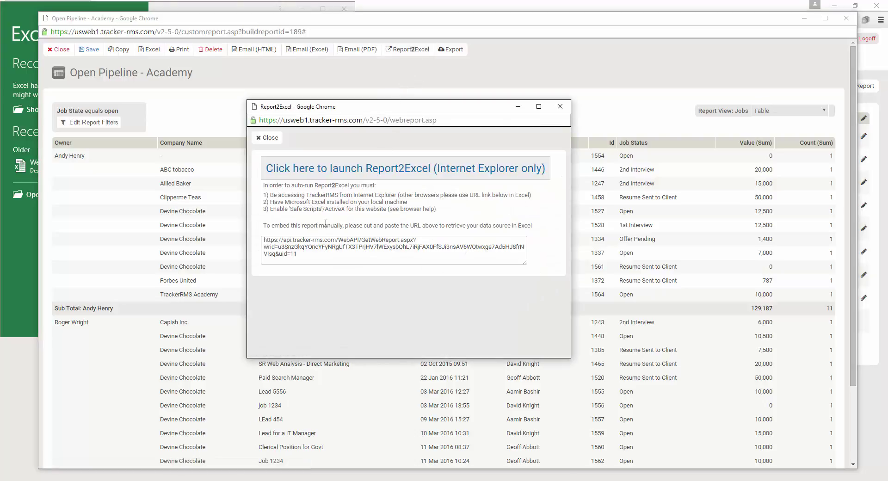
click(311, 254)
drag(290, 248, 259, 241)
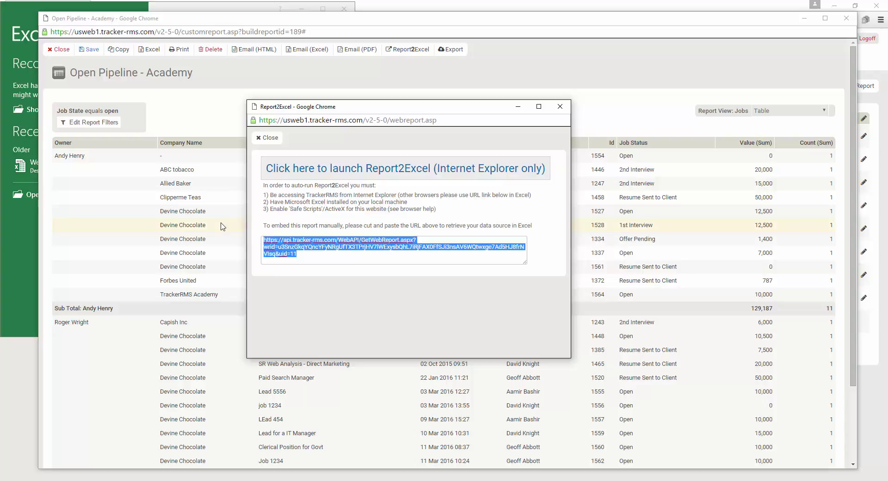
Switch to Excel, create a blank workbook, maximize its window, and dismiss the document recovery list
click(16, 254)
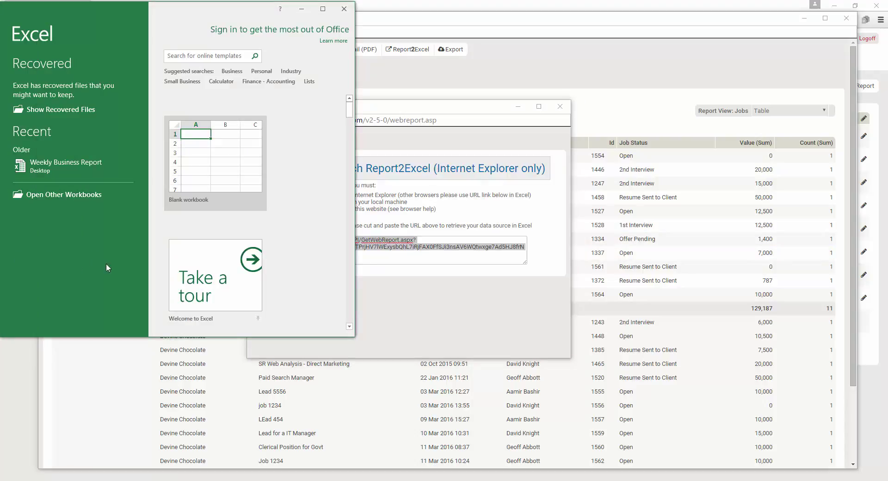
click(214, 147)
click(212, 145)
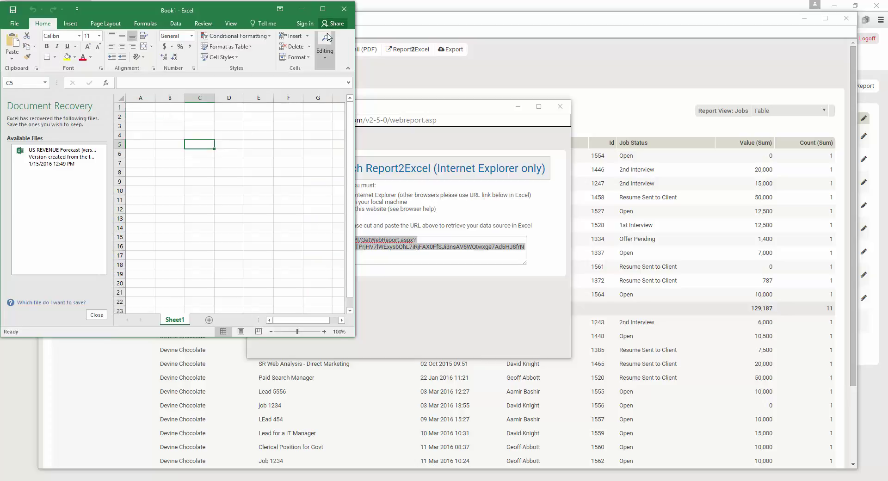
click(323, 9)
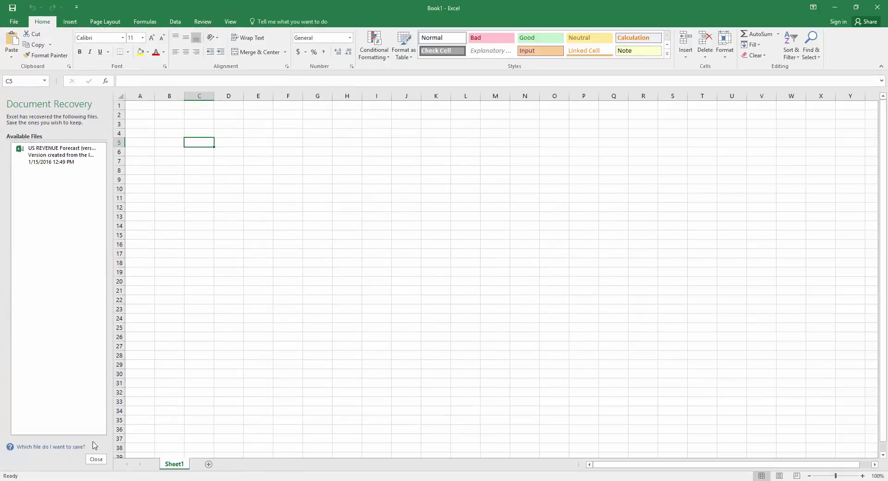
click(96, 459)
click(233, 143)
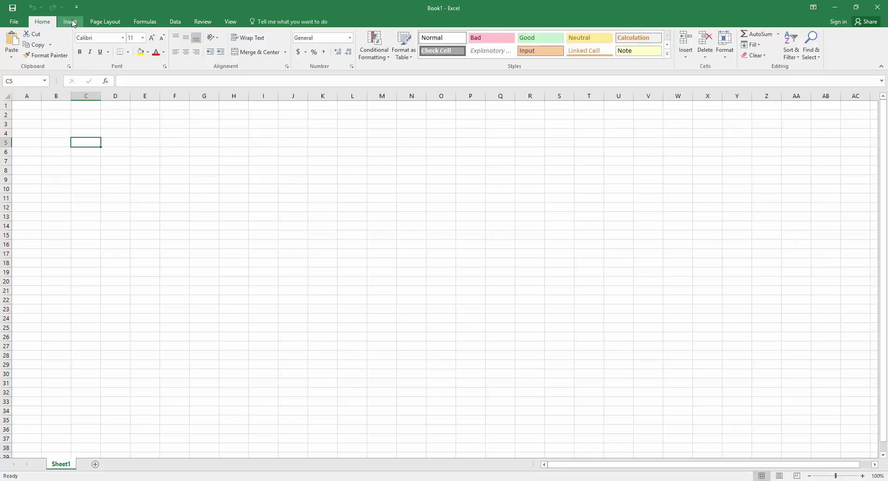
Start a new web query in the workbook, dismiss the script error, and enter the copied Report2Excel URL as the address
click(180, 24)
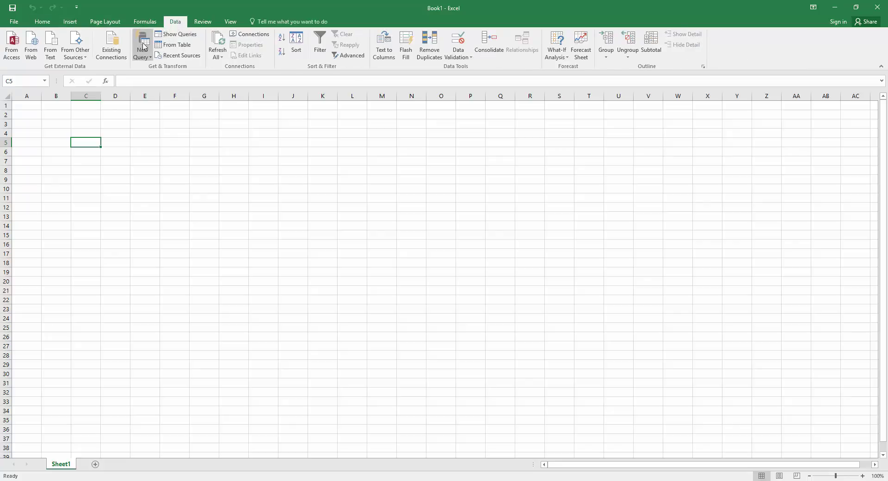
click(31, 55)
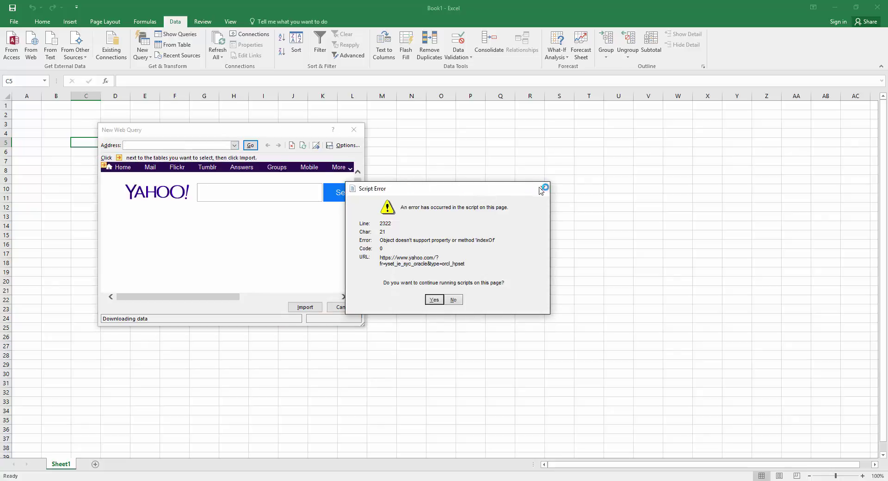
click(541, 189)
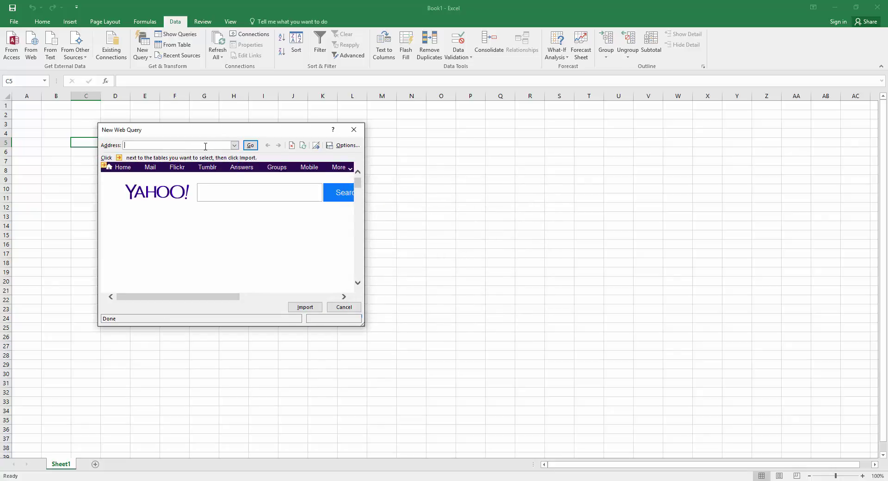
click(205, 147)
key(ctrl+v)
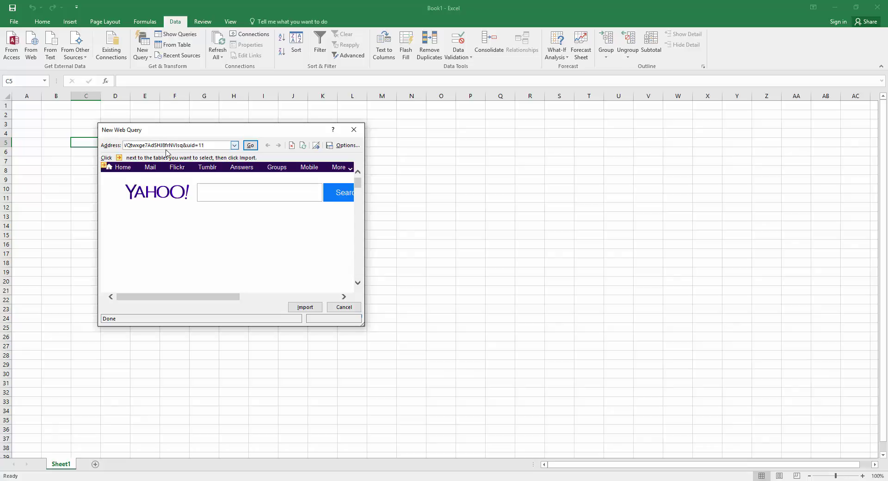
Load the report in a widened web query window and import it into the existing worksheet at cell C5
click(250, 145)
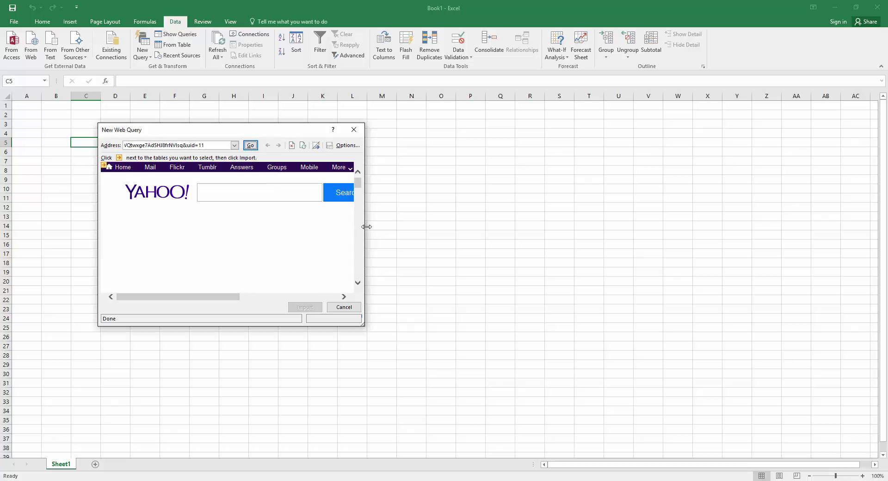
drag(366, 226, 607, 233)
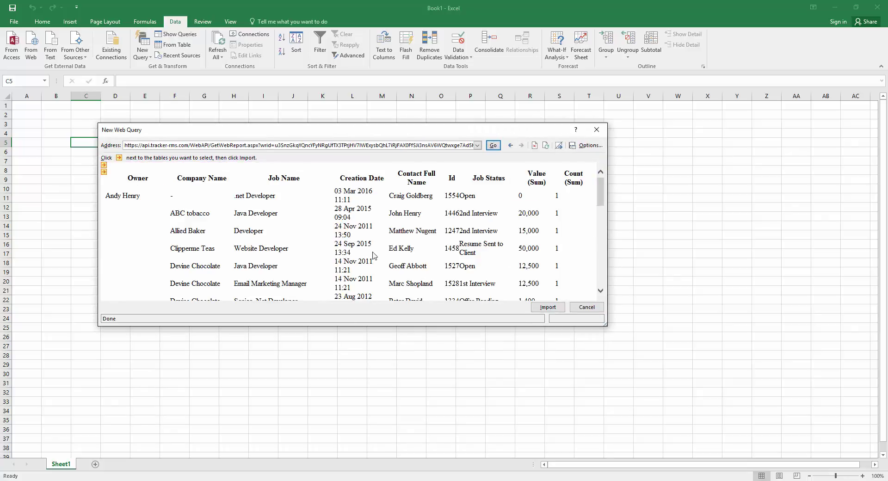
click(548, 307)
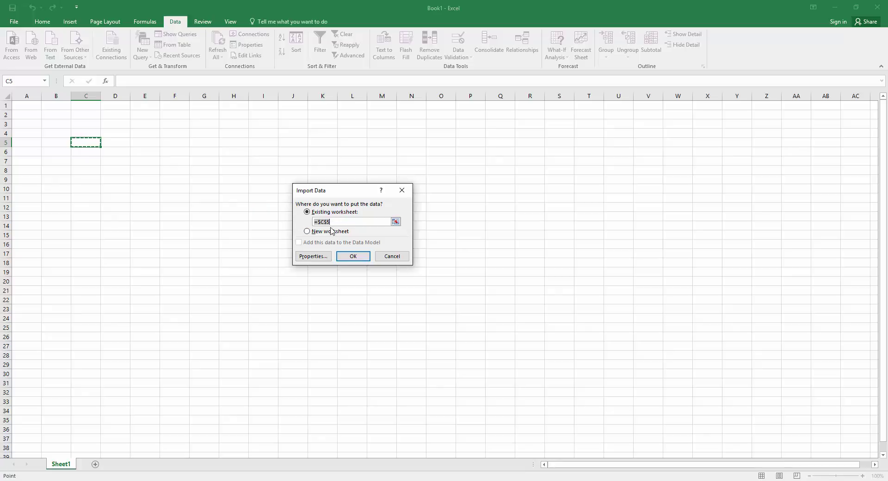
click(353, 255)
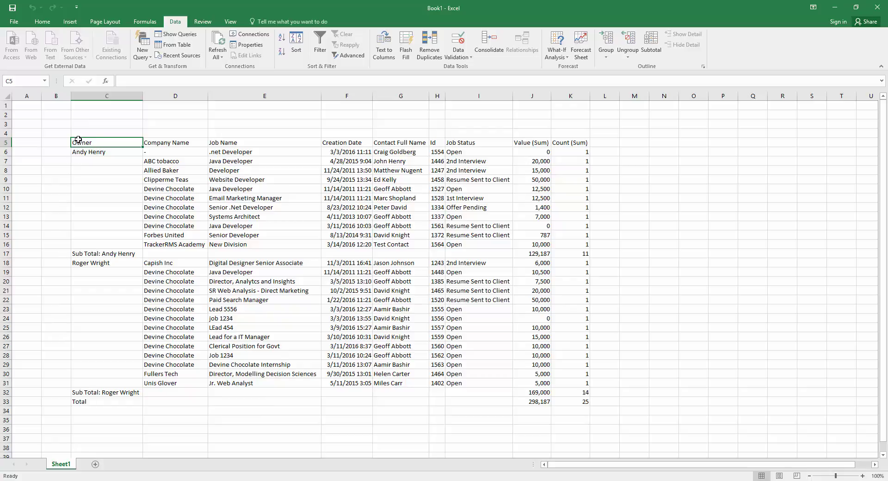
Examine the imported report data in cells C5:K33 and the option to refresh it
drag(77, 141, 569, 399)
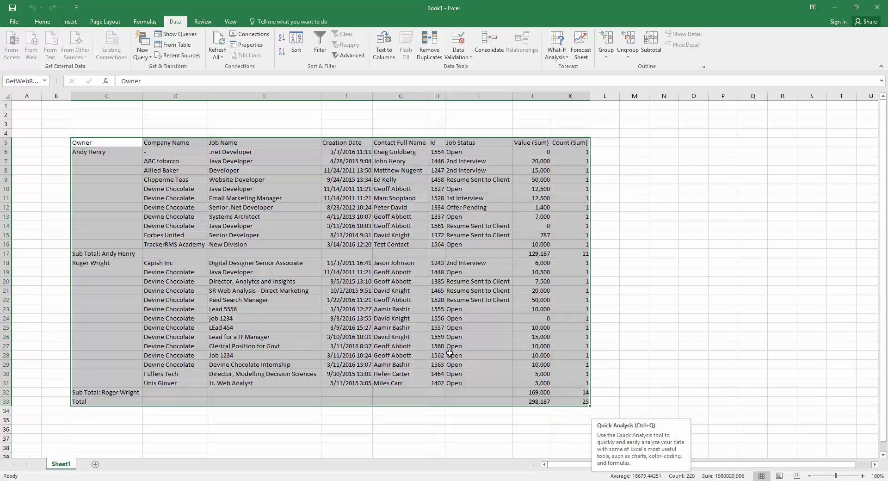
click(333, 162)
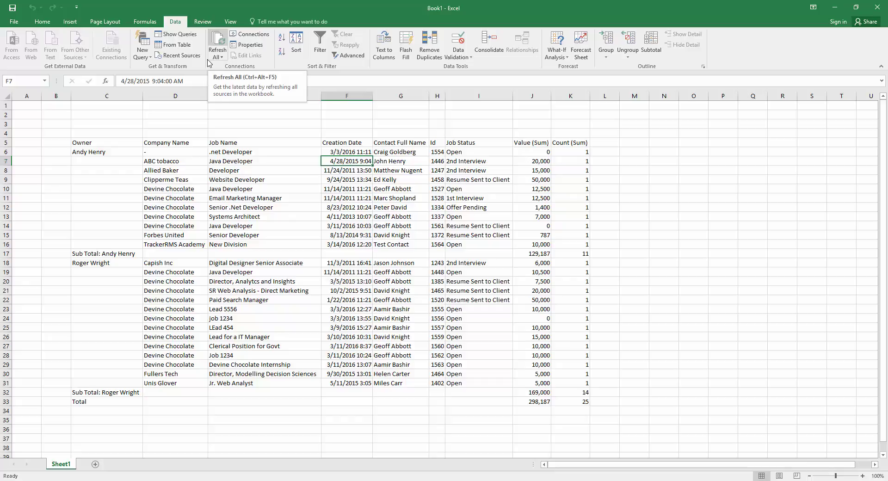
click(195, 236)
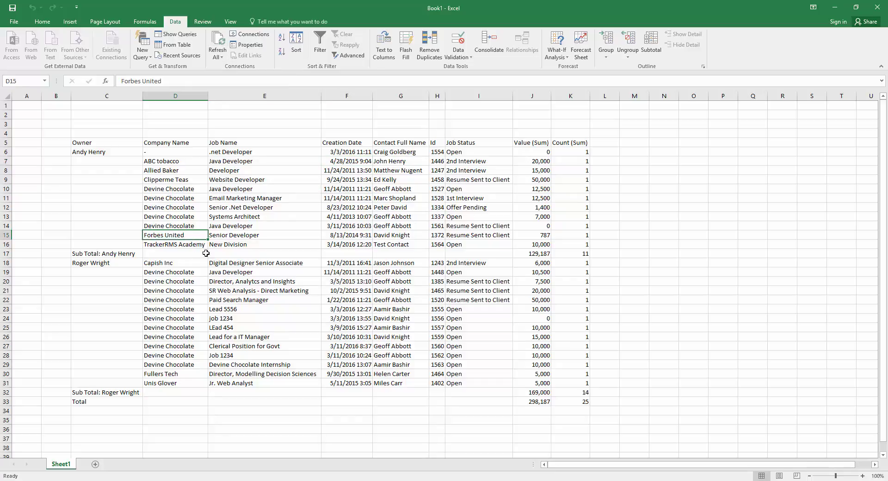
Examine the TrackerRMS Academy New Division job in row 16 and the first owner's job count subtotal
click(183, 244)
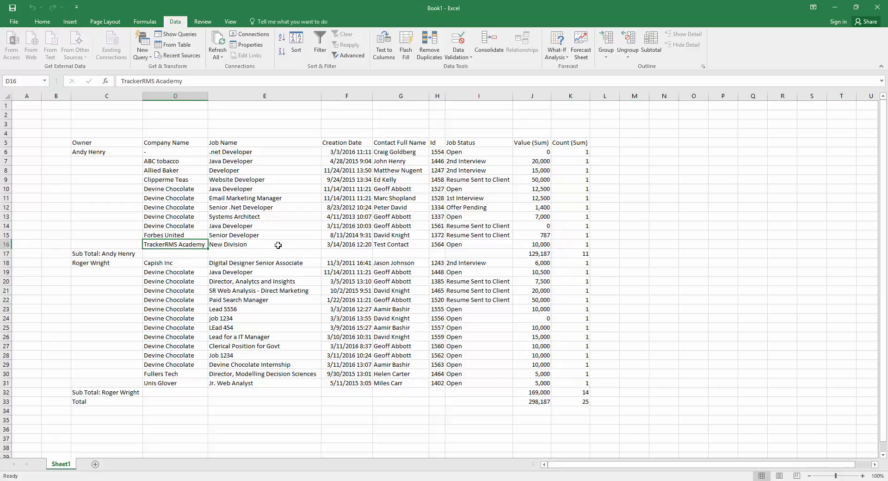
click(439, 246)
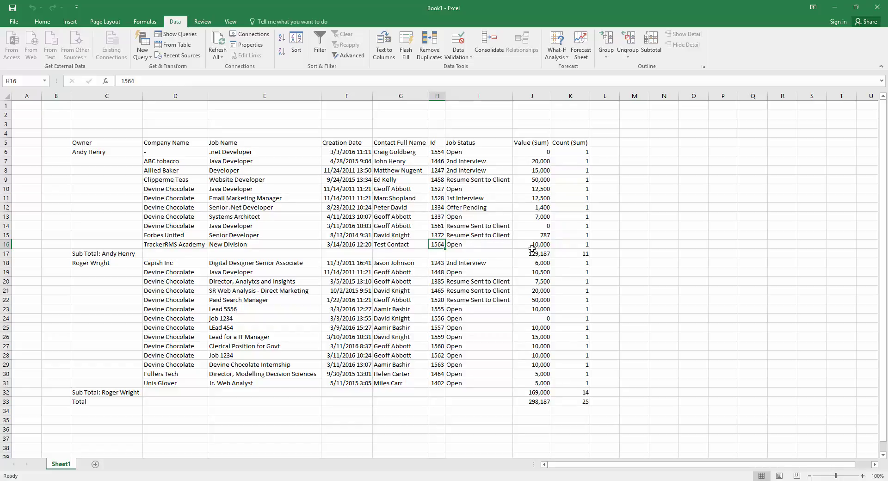
click(573, 253)
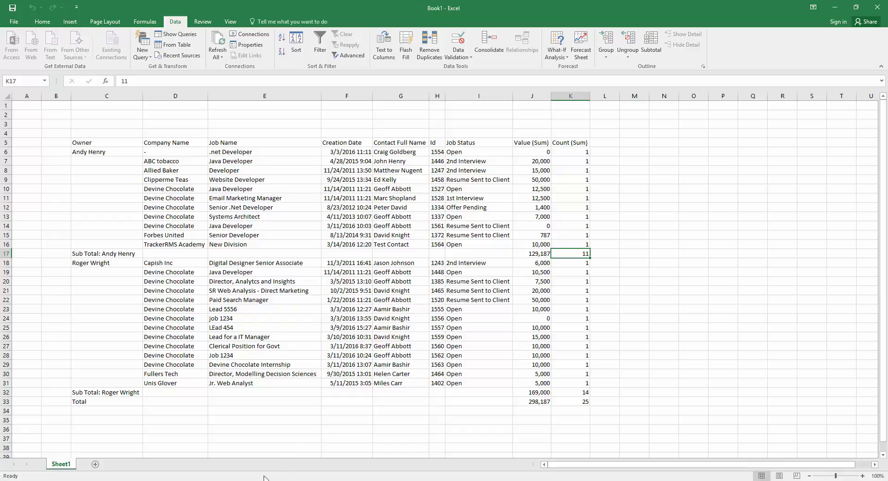
Switch to TrackerRMS in the browser, search for the New Division job and open its record
mouse_move(265, 479)
mouse_move(206, 454)
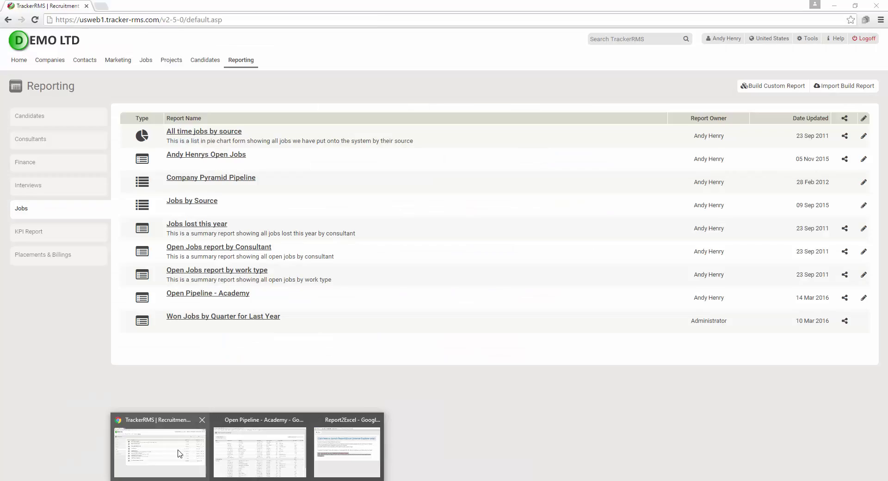
click(179, 454)
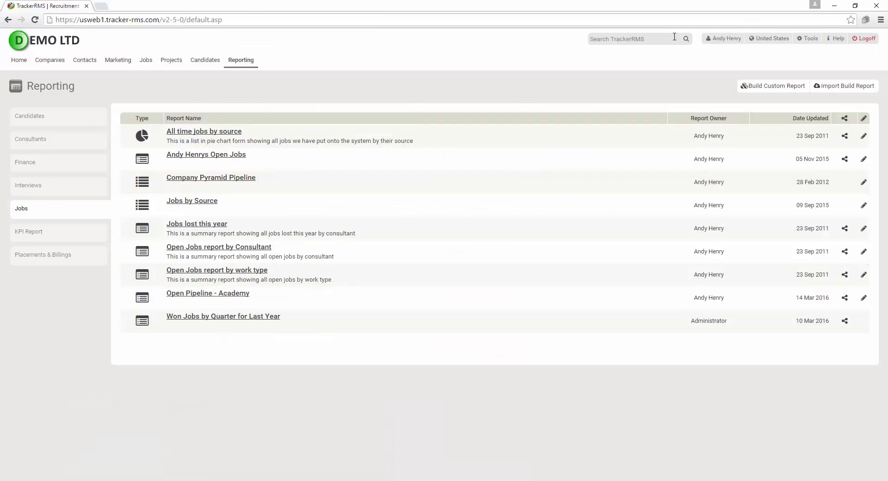
click(643, 41)
click(628, 85)
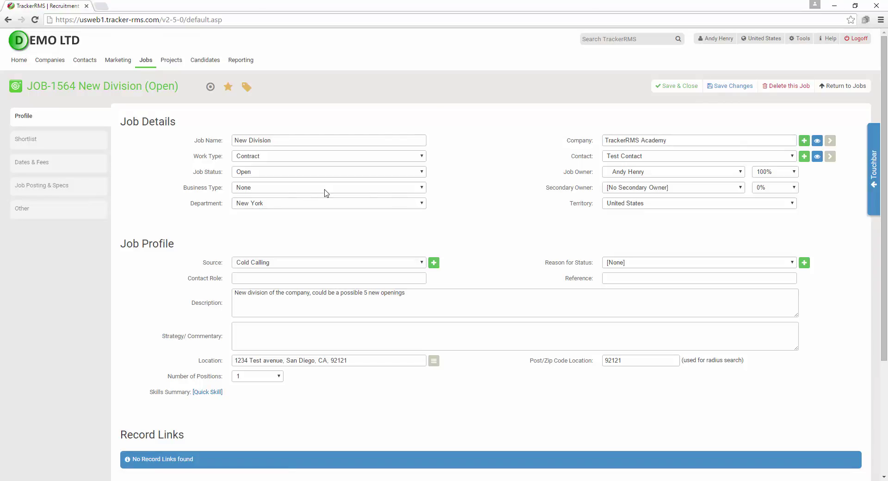
Set the New Division job's status to Dropped (Cient) and save the changes
click(280, 176)
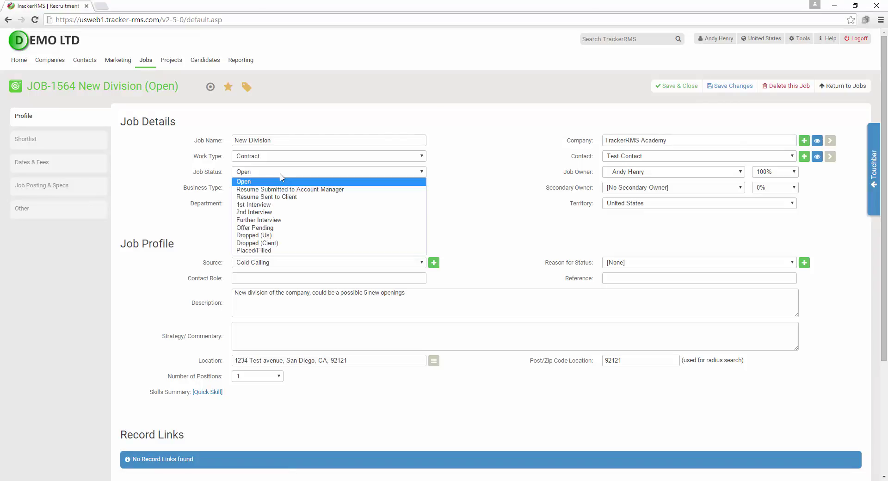
click(286, 243)
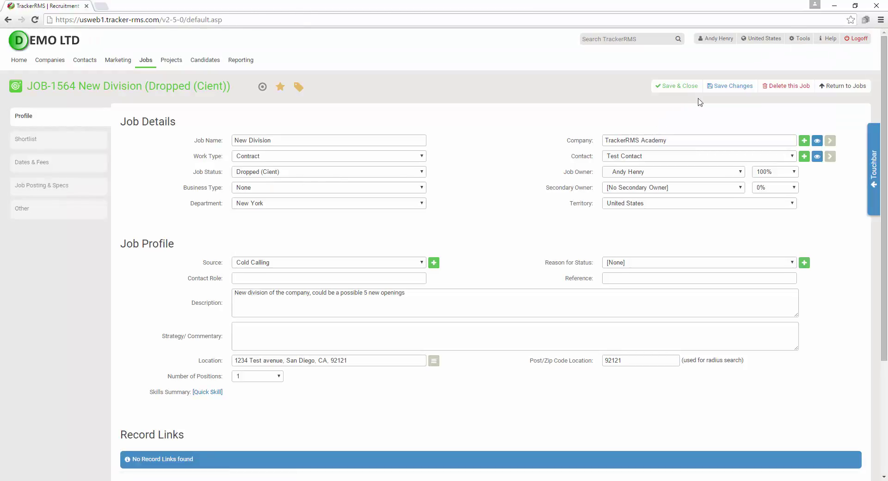
click(730, 86)
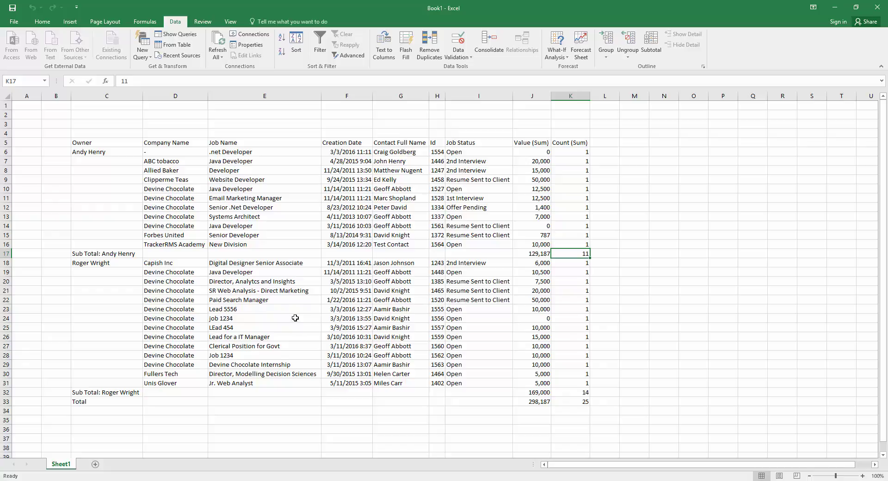
Switch to Excel, refresh the imported report data and check the first owner's job count subtotal
click(306, 183)
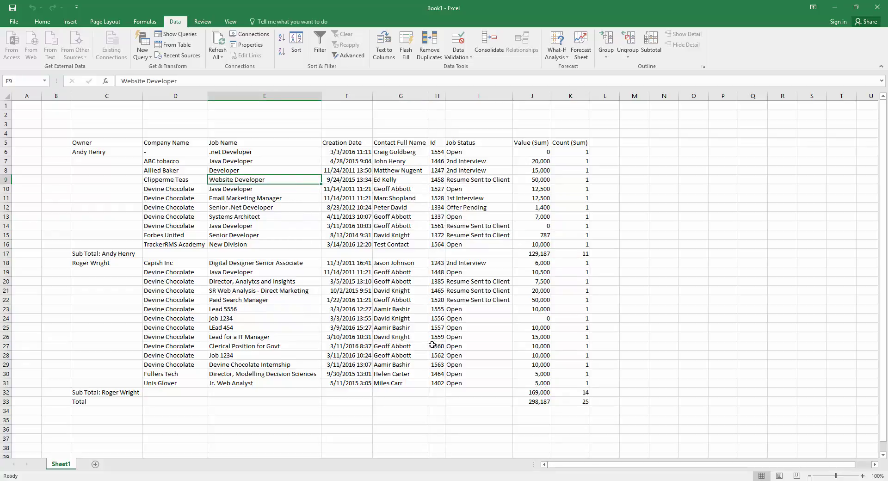
click(217, 43)
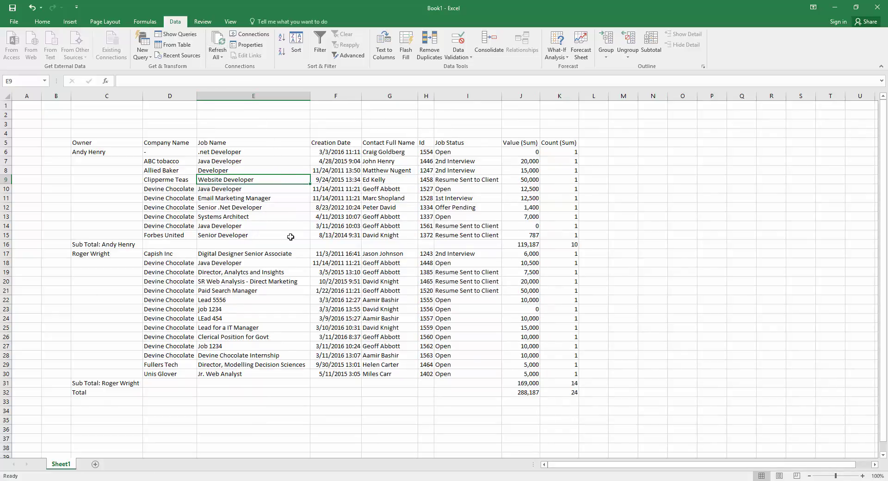
click(563, 242)
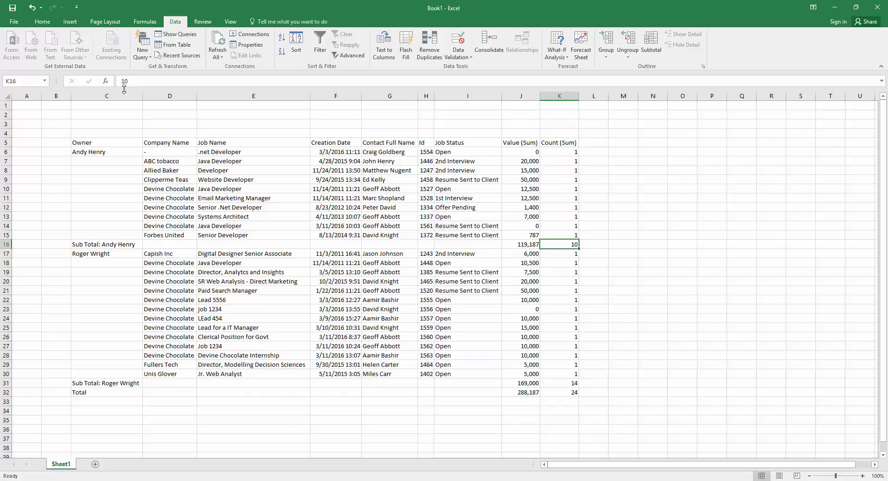
Review the table and chart insertion options for the report range C5:K32, leaving the range unselected
click(70, 21)
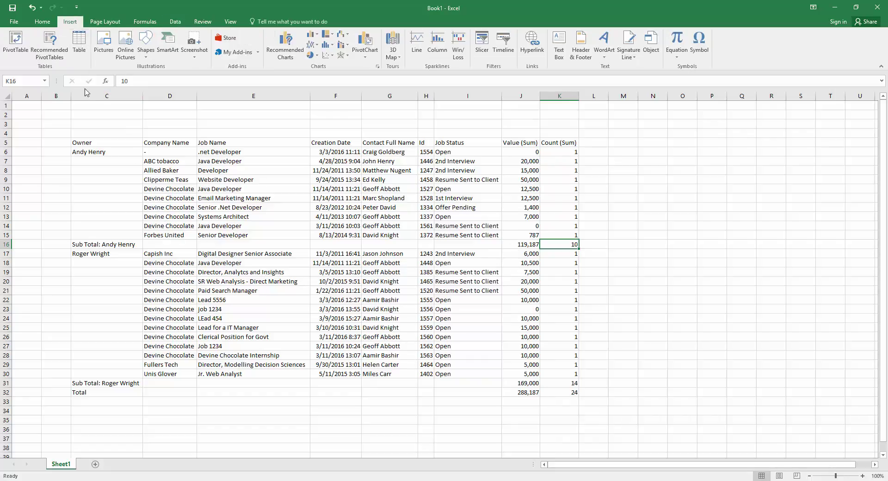
drag(87, 144, 544, 395)
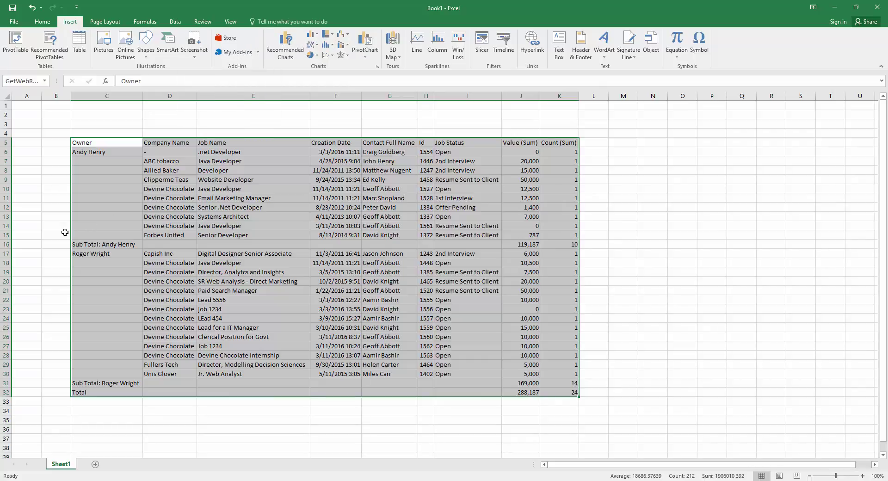
click(56, 234)
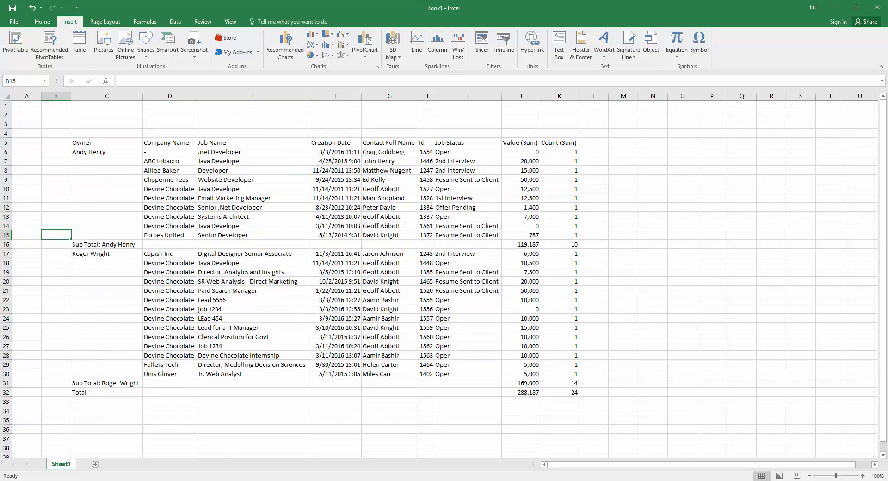
Switch to TrackerRMS in the browser and open My Dashboard Reports
click(185, 451)
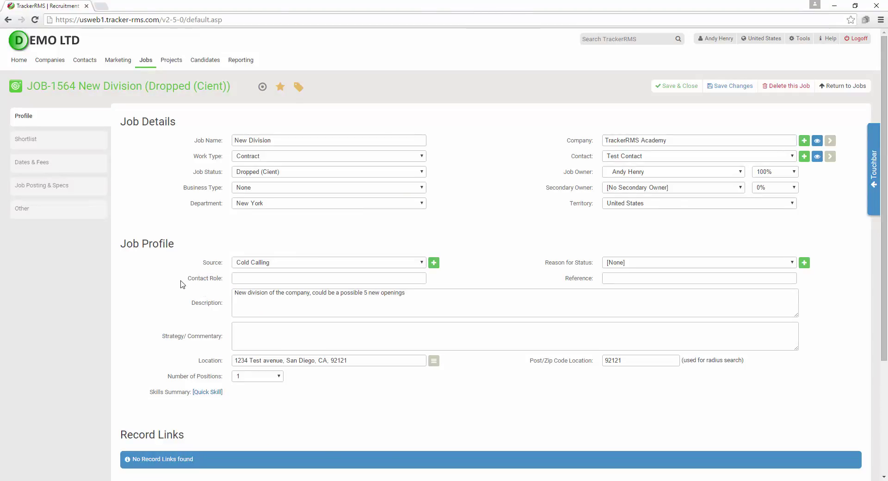
mouse_move(18, 62)
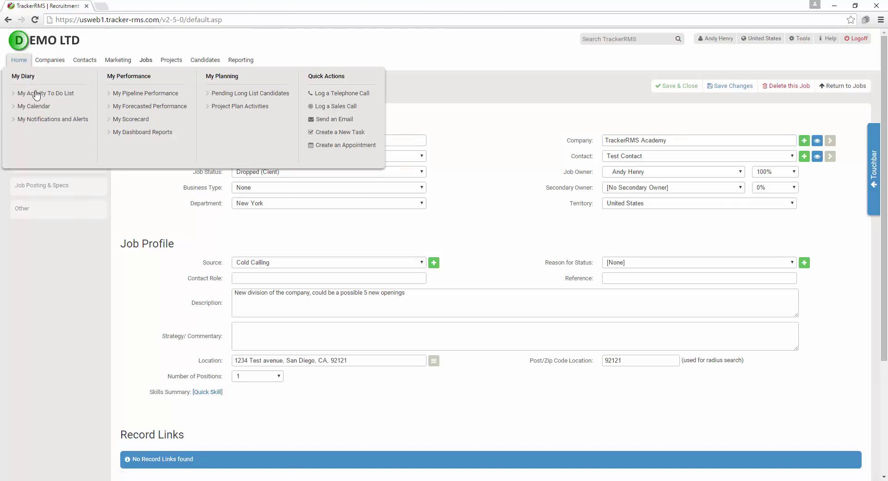
click(146, 134)
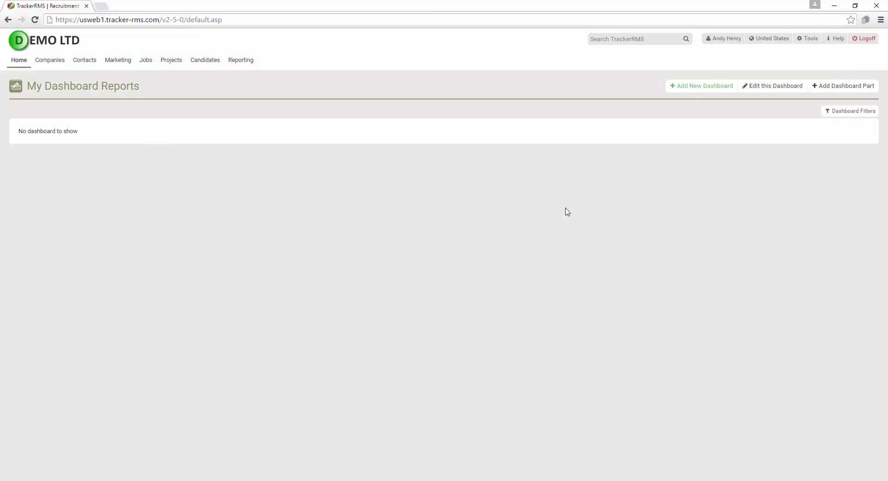
Look through the existing dashboards offered in the dashboard filters without choosing another one
click(833, 114)
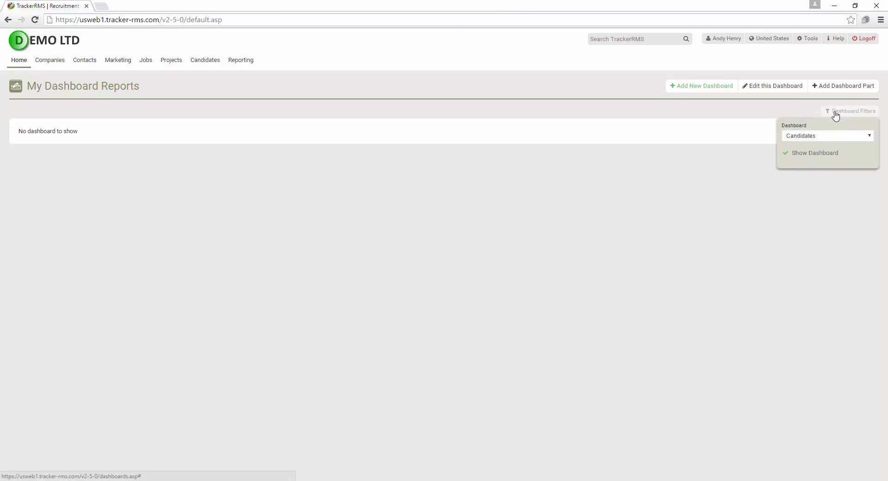
click(829, 137)
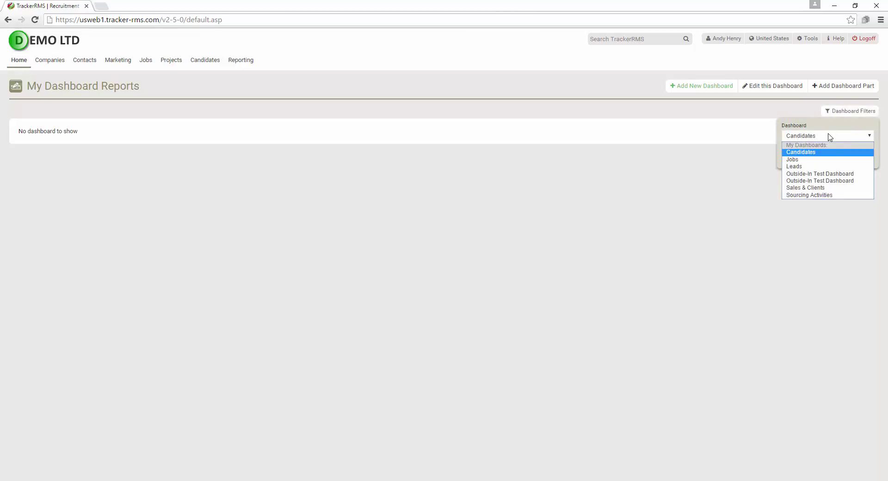
click(830, 137)
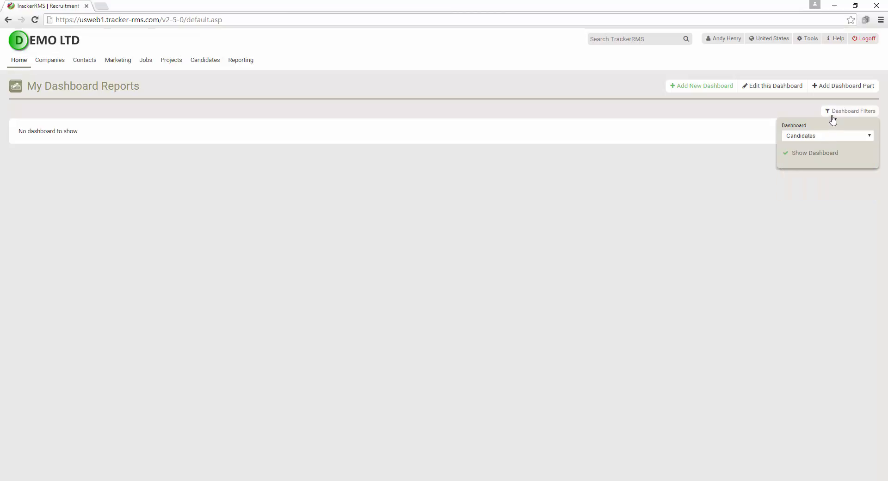
click(833, 119)
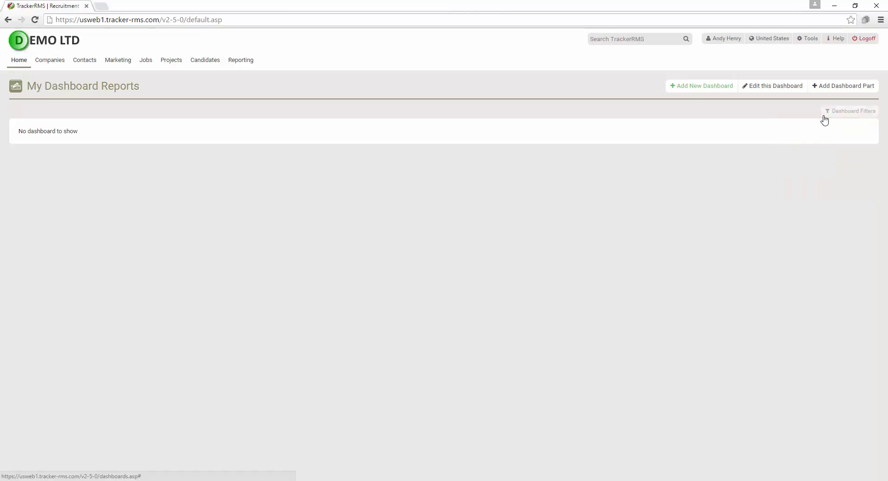
Create a non-default, unshared dashboard named TrackerRMS Academy, looking at the user sharing options before confirming
click(698, 88)
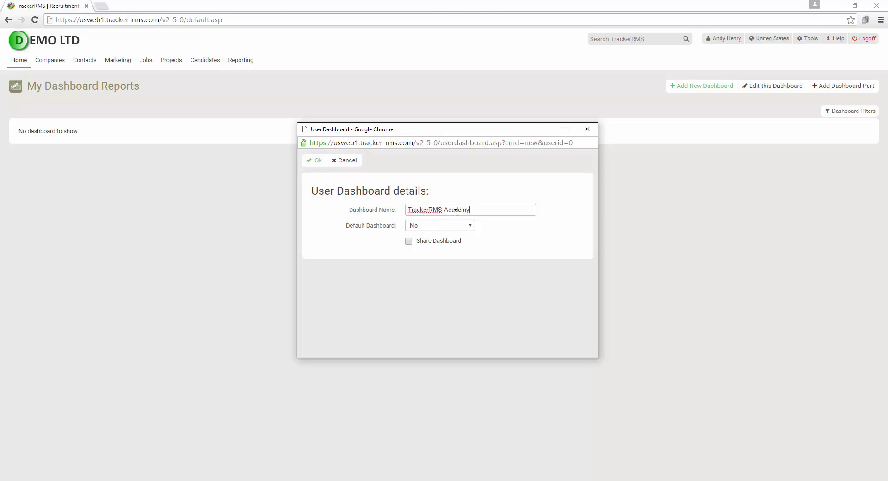
click(435, 259)
click(408, 241)
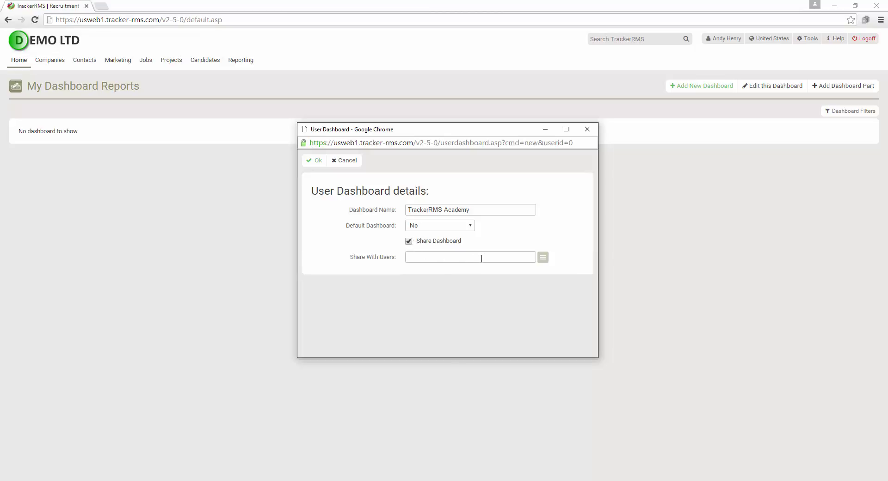
click(543, 257)
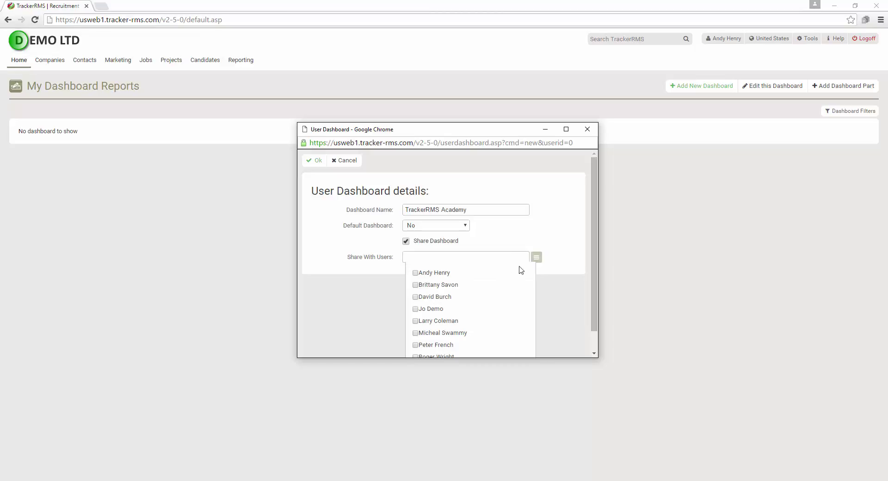
click(536, 257)
click(409, 243)
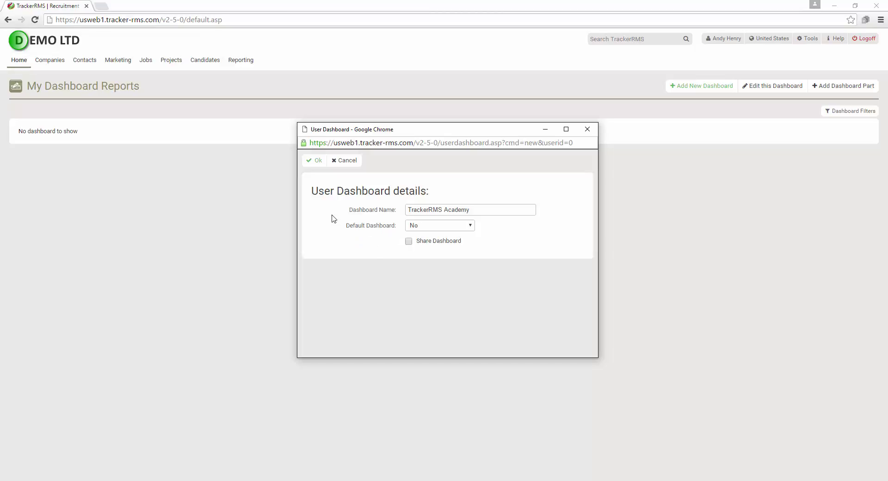
click(314, 162)
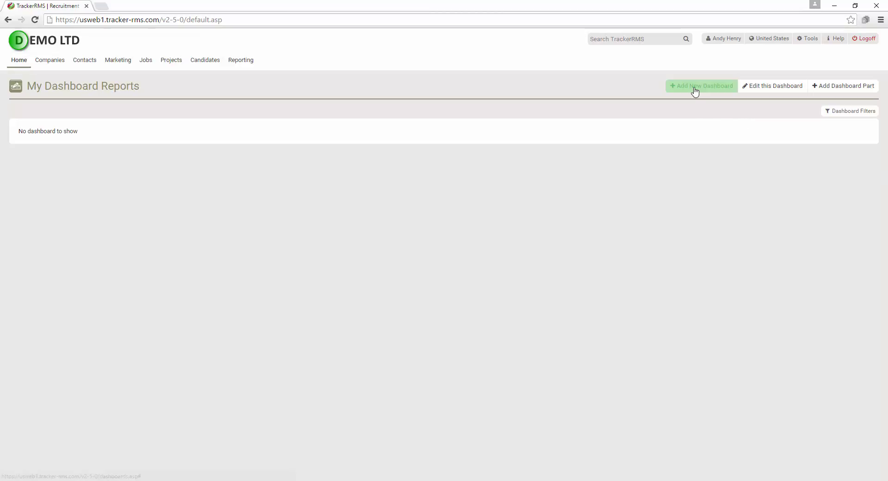
Filter the dashboard page to show the TrackerRMS Academy dashboard
click(850, 118)
click(846, 136)
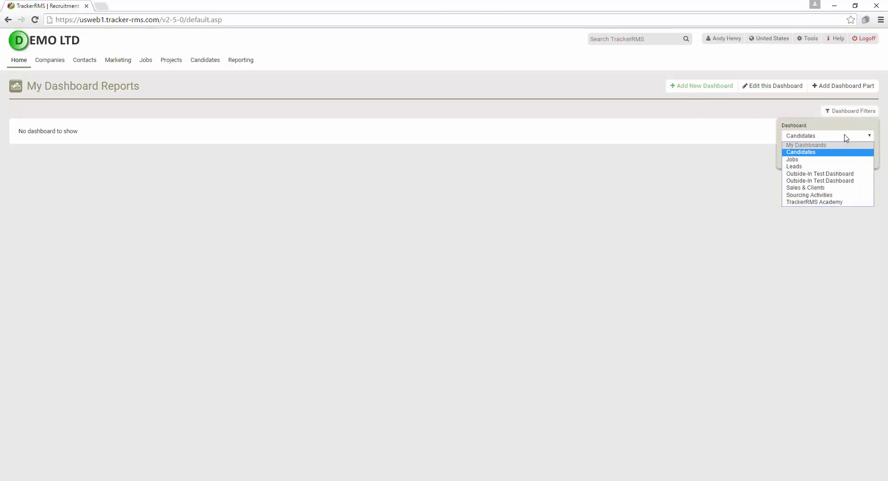
click(842, 202)
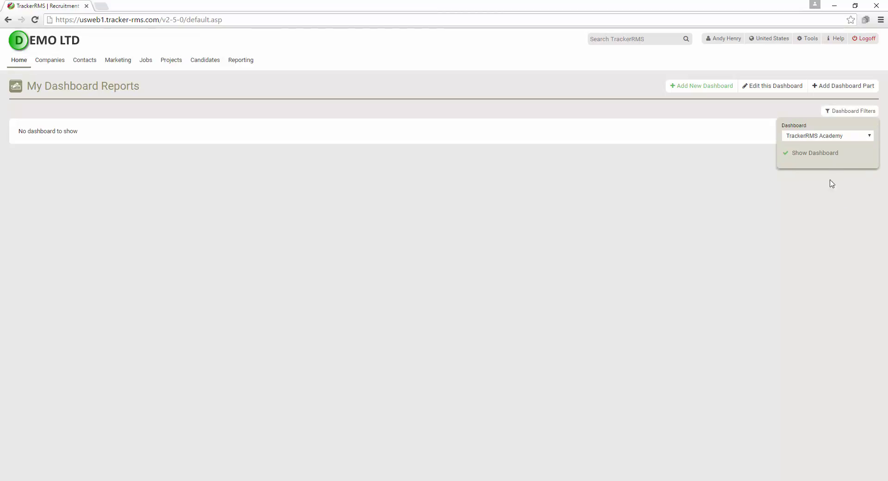
click(821, 153)
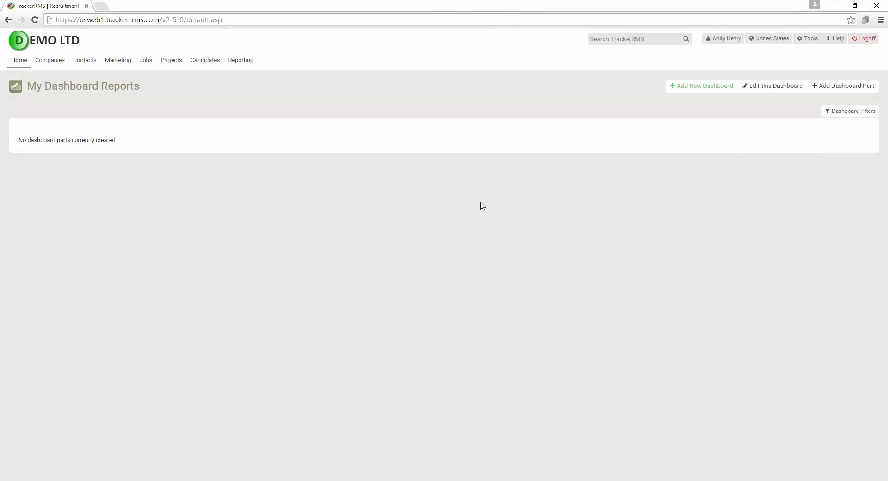
Start a Heading Text dashboard part placed at the end and enter TrackerRMS Academy as its heading
click(839, 89)
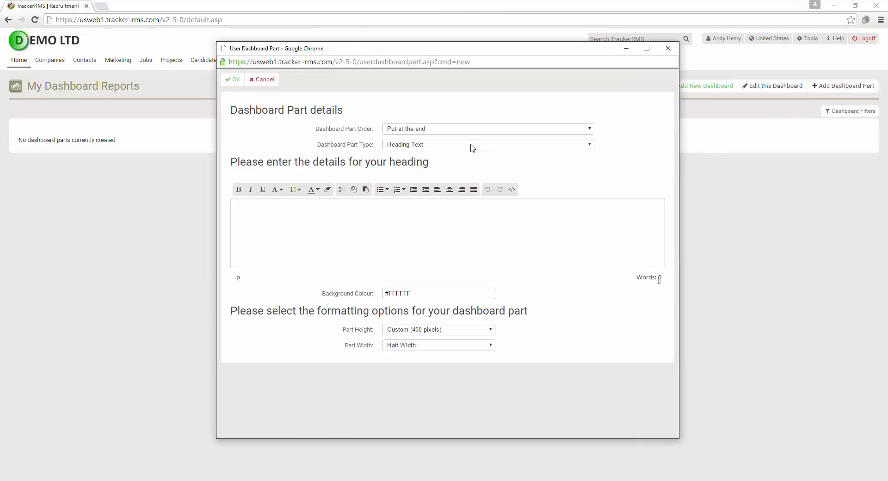
click(471, 147)
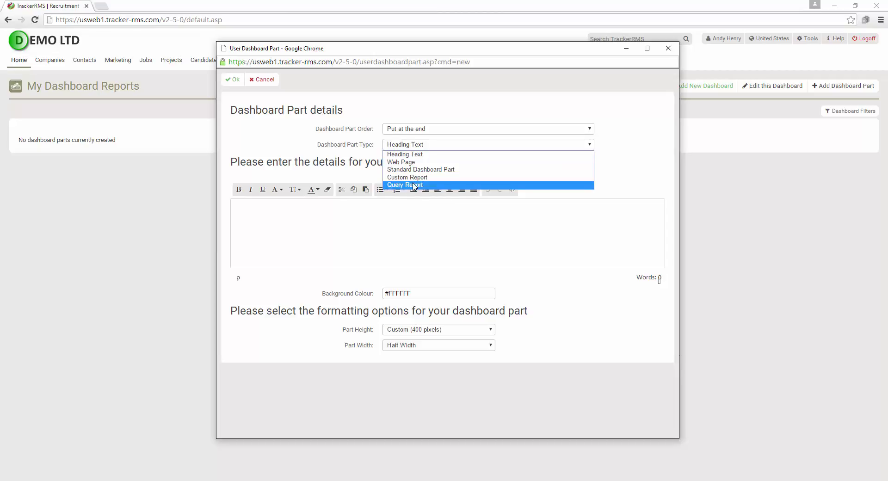
click(416, 154)
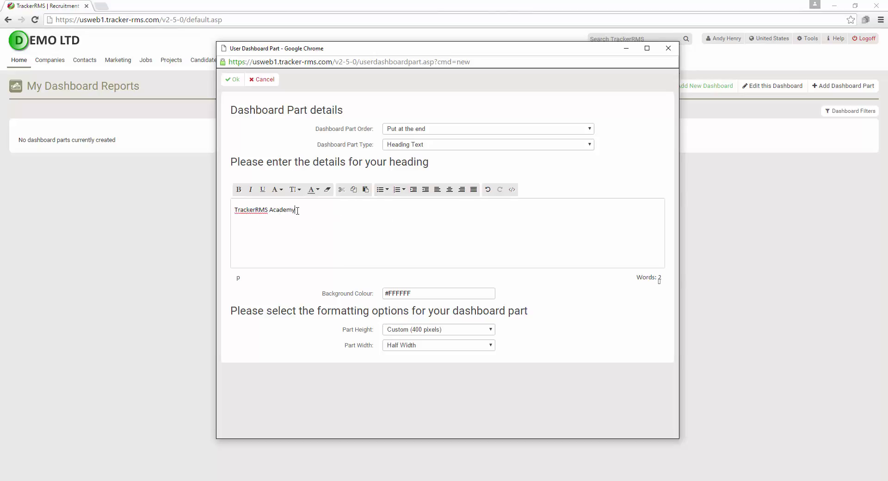
Format the TrackerRMS Academy heading text as bold, underlined, Arial Black, 16pt and bright green
drag(298, 210, 235, 210)
click(238, 190)
click(261, 191)
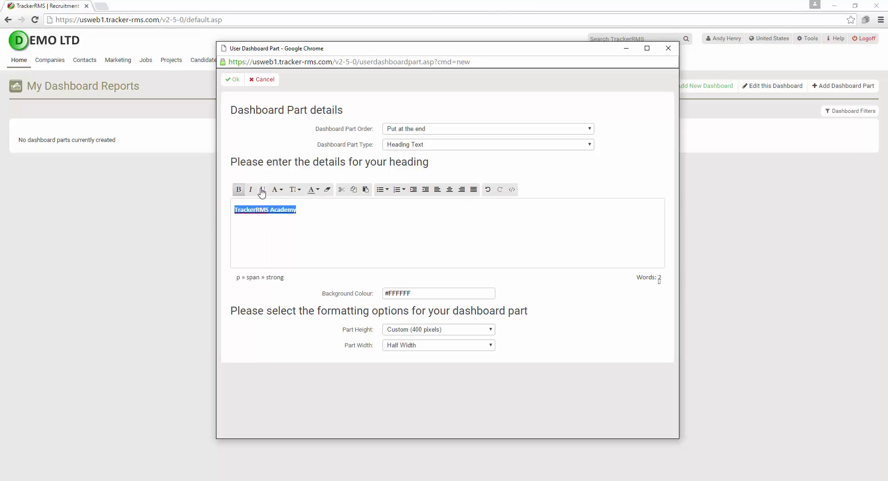
click(278, 189)
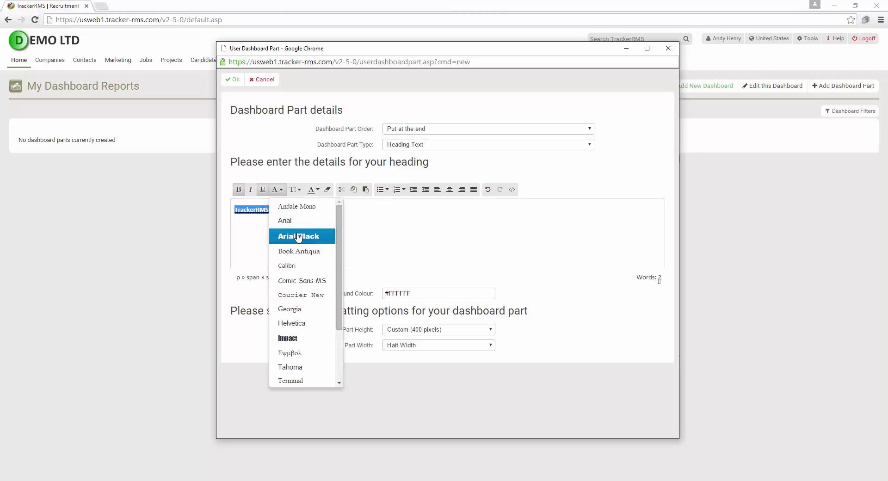
click(298, 237)
click(296, 190)
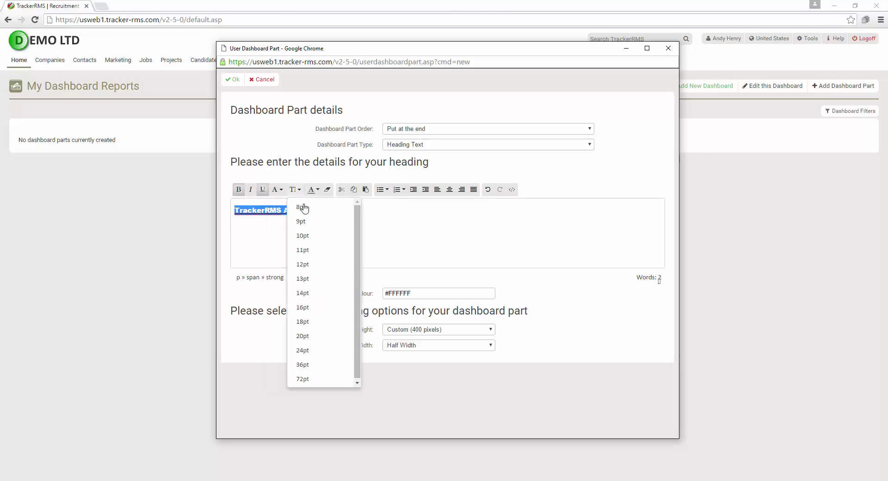
click(301, 308)
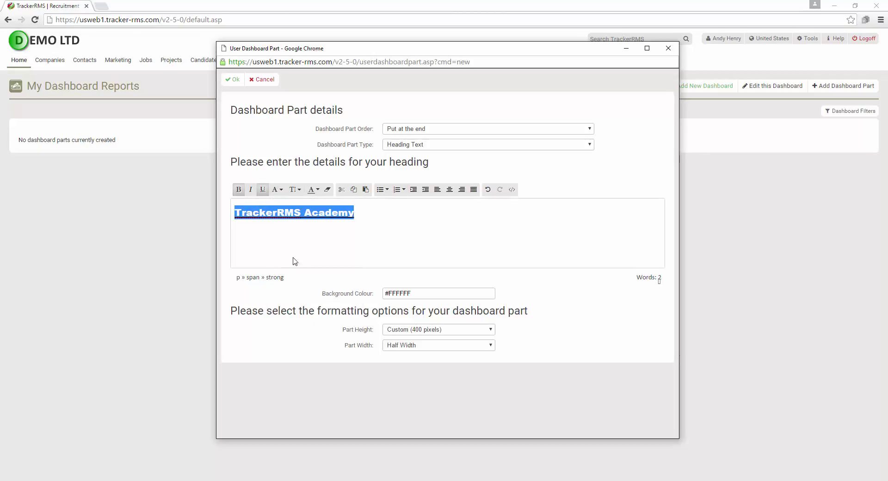
click(317, 190)
click(338, 235)
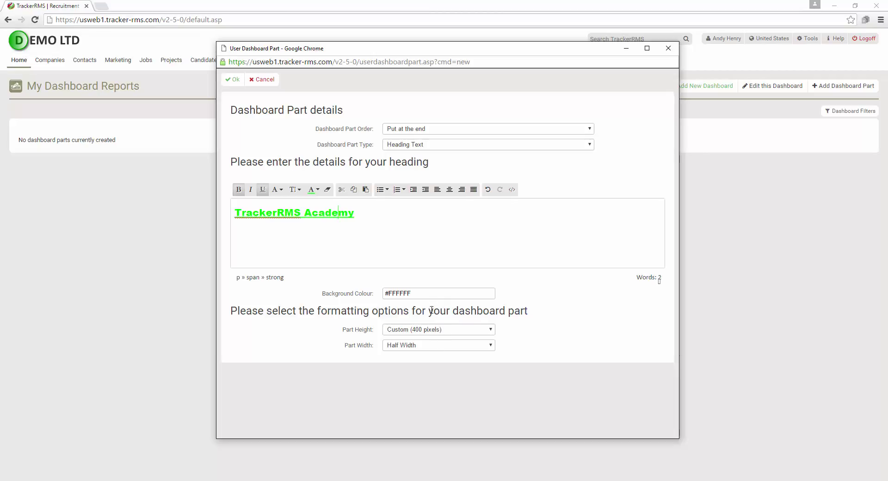
Set the heading part's width to Full Width and add it to the dashboard
click(438, 347)
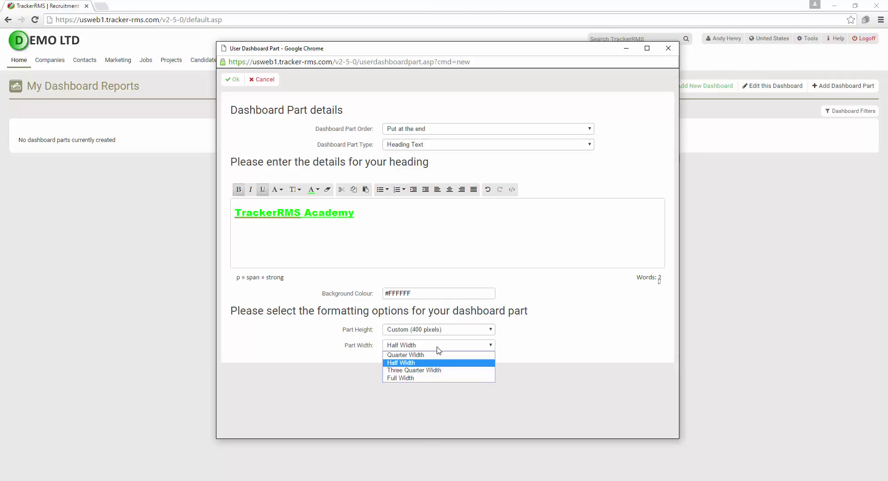
click(437, 378)
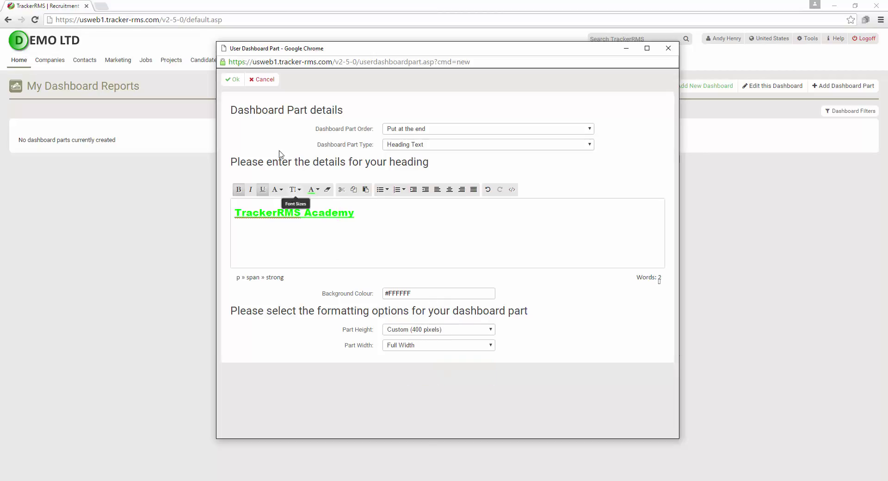
click(234, 81)
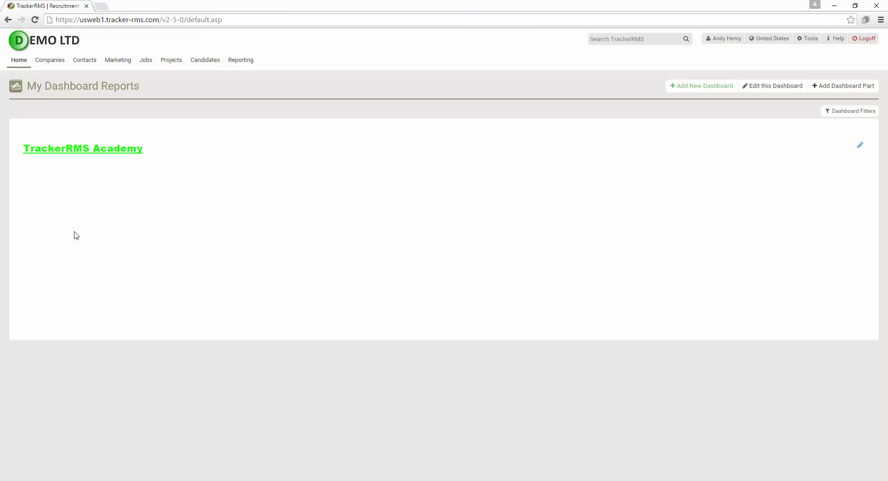
Start a new Custom Report dashboard part and choose the Open Pipeline - Academy report from the Jobs group
click(844, 87)
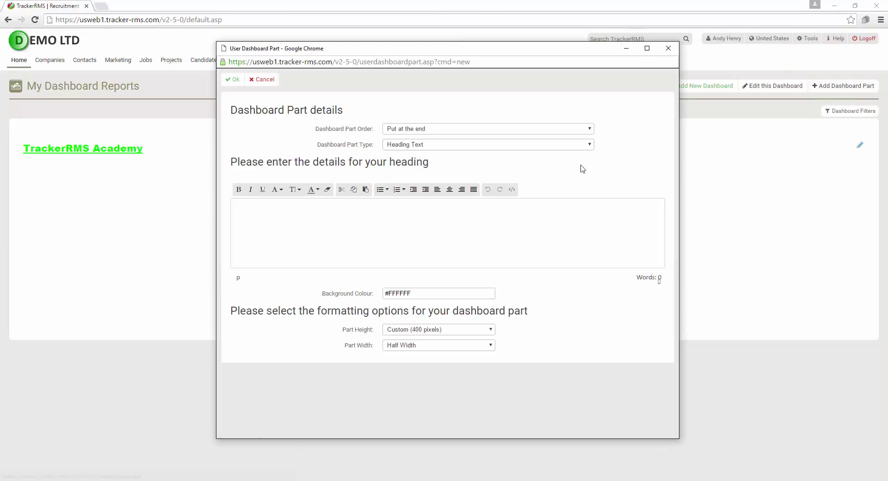
click(444, 144)
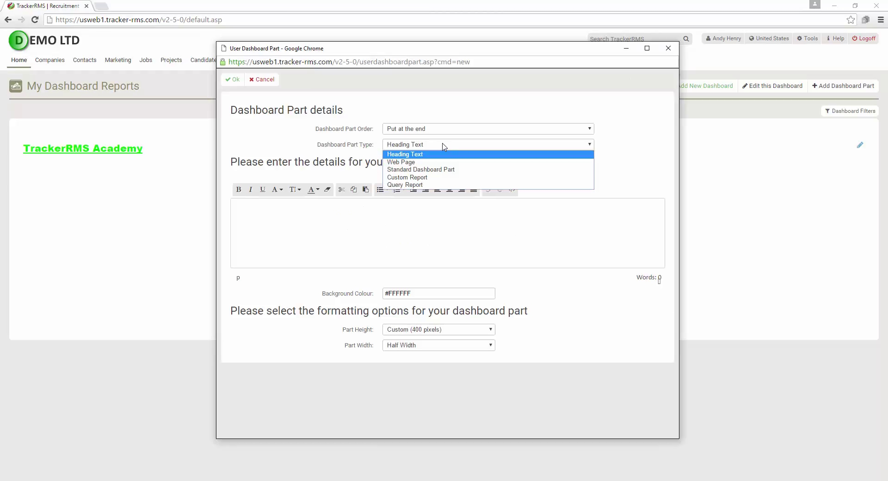
click(430, 178)
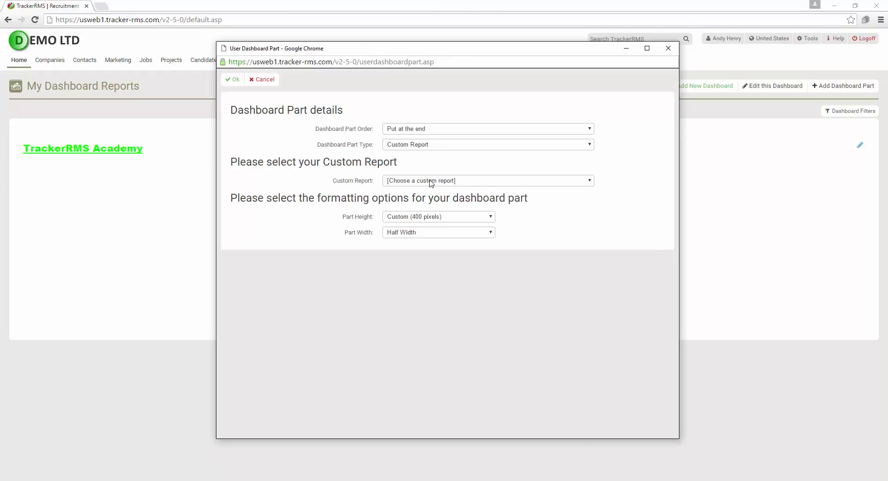
click(430, 181)
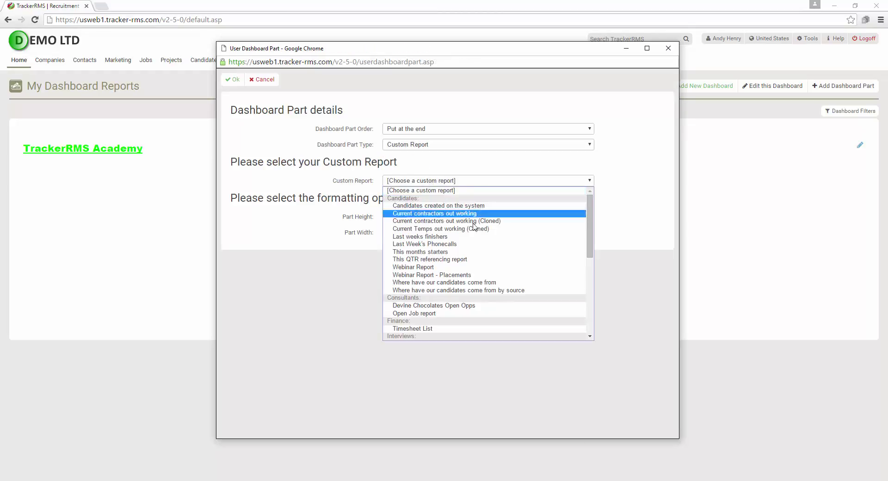
drag(591, 211, 597, 273)
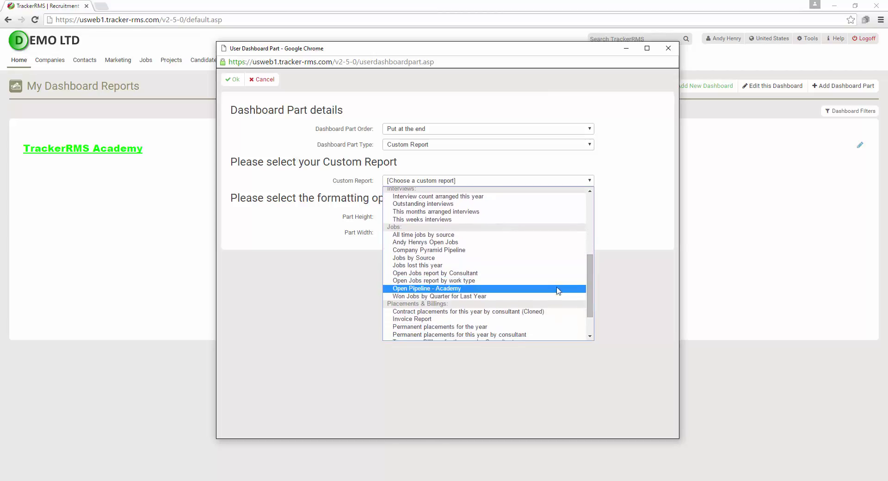
click(458, 289)
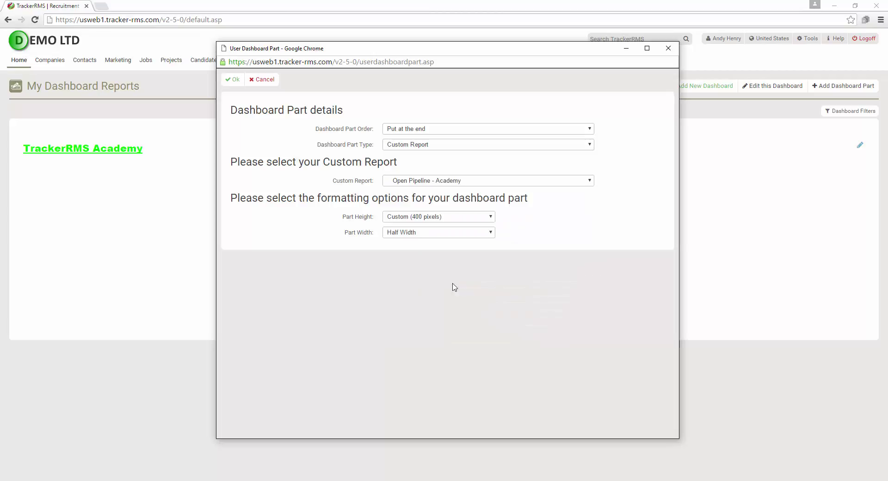
Add the Open Pipeline report part at the end, with Full Width and the Custom (400 pixels) height
click(428, 237)
click(423, 263)
click(403, 219)
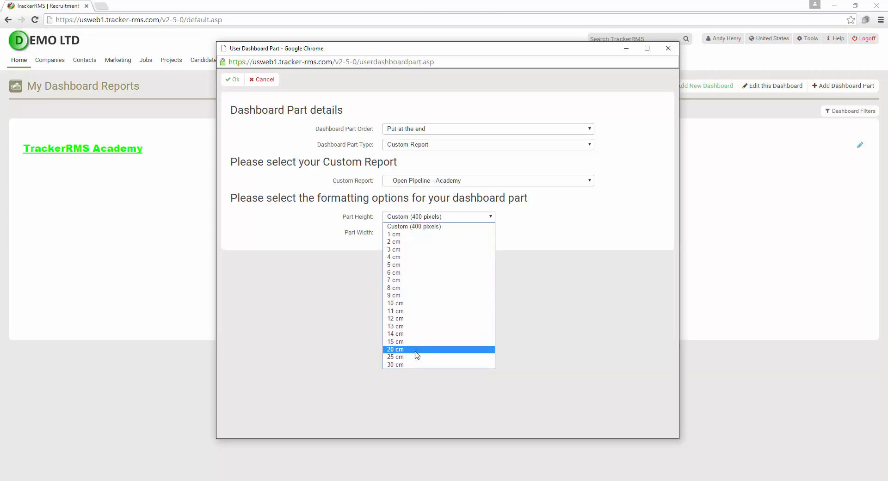
click(393, 226)
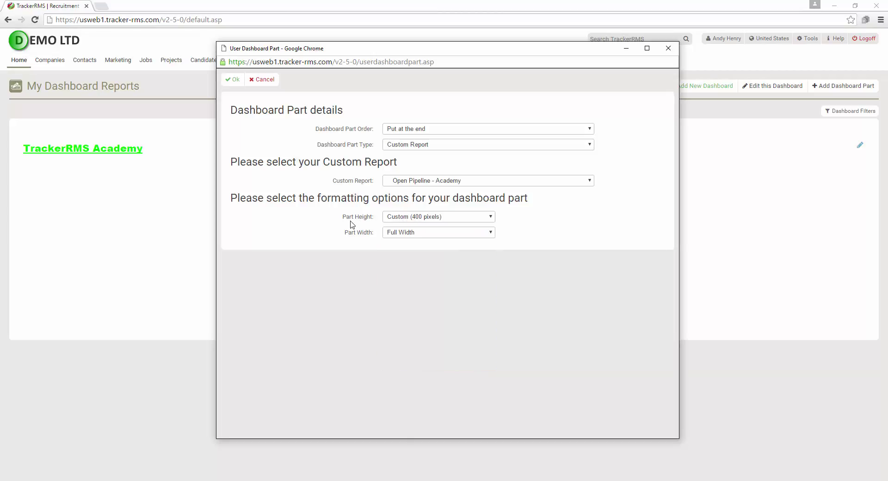
click(400, 130)
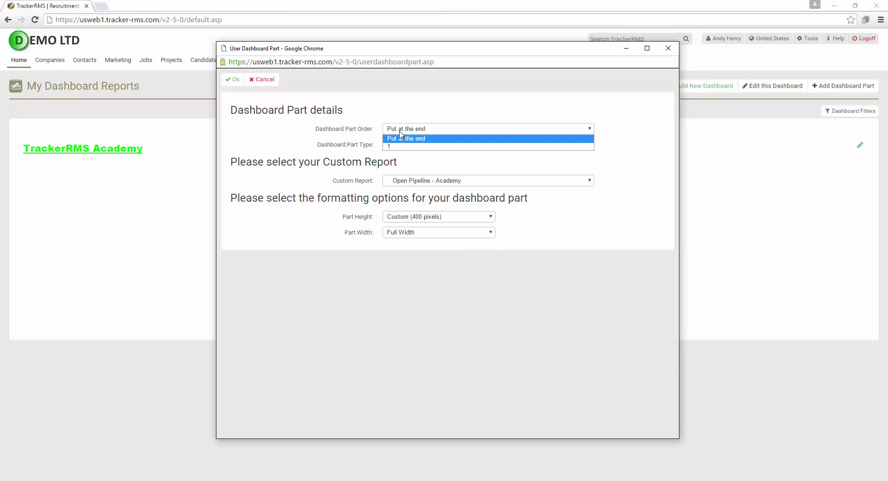
click(397, 141)
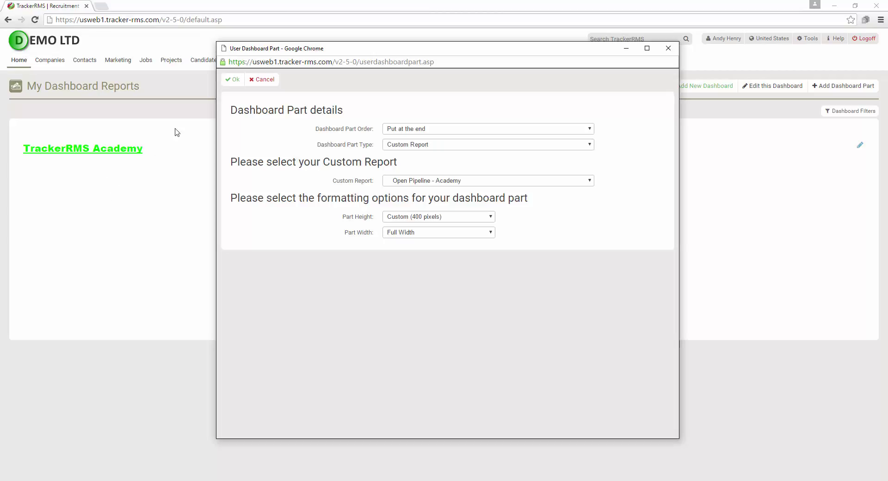
click(232, 79)
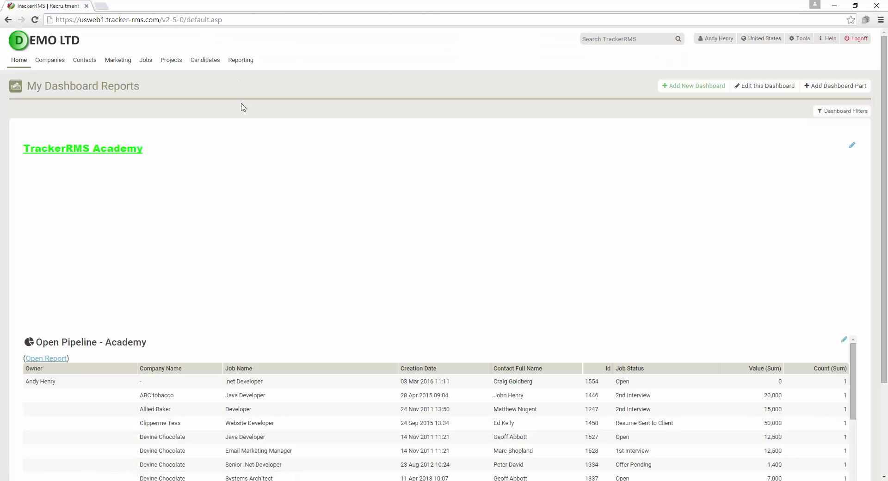
Look through the Open Pipeline - Academy report on the dashboard, and set the heading part's height to 10 cm
scroll(221, 345, down, 5)
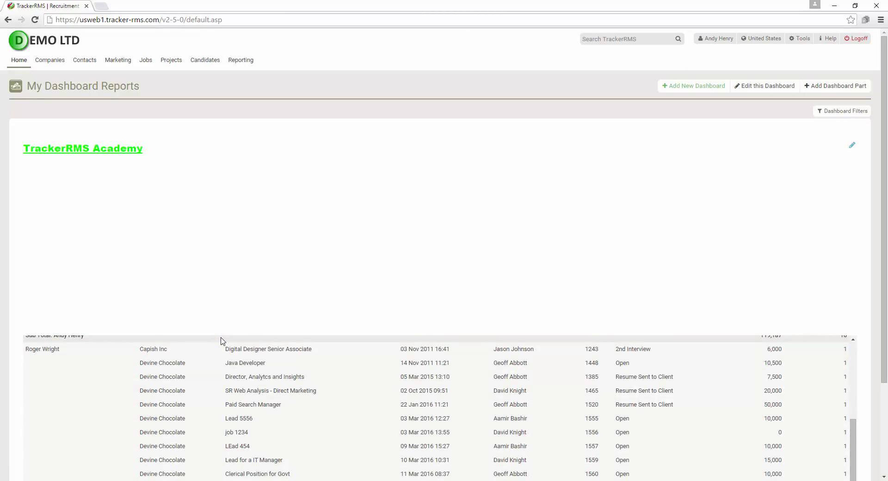
scroll(222, 341, down, 3)
scroll(221, 340, up, 8)
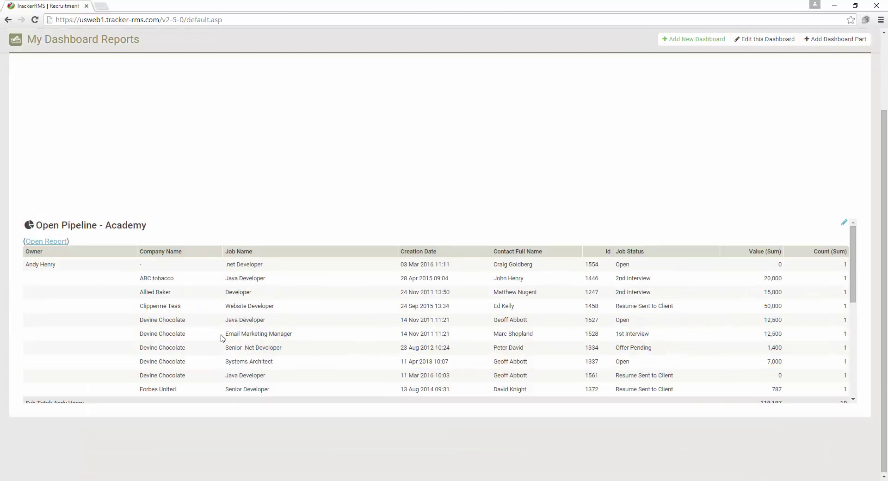
scroll(221, 339, up, 3)
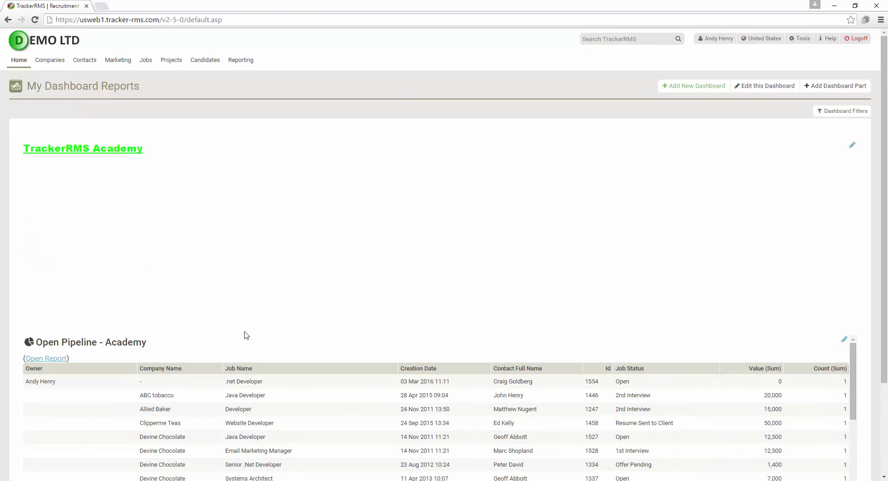
click(853, 149)
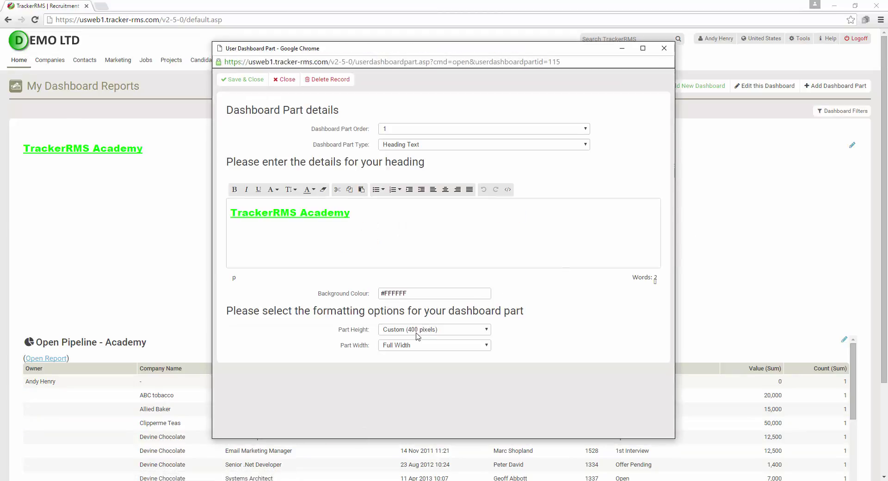
click(417, 332)
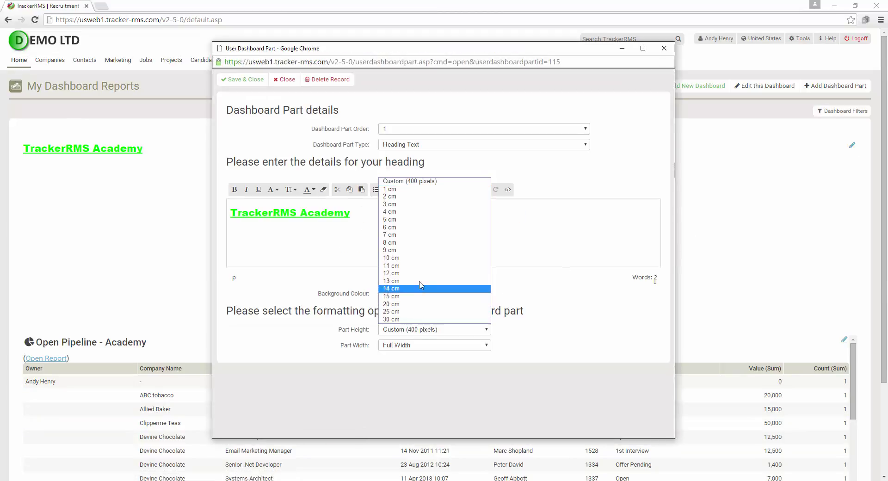
click(422, 257)
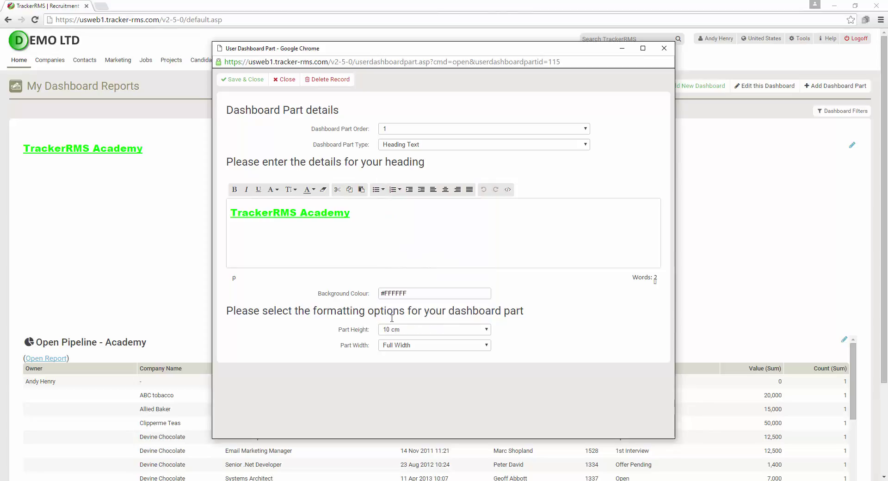
click(239, 82)
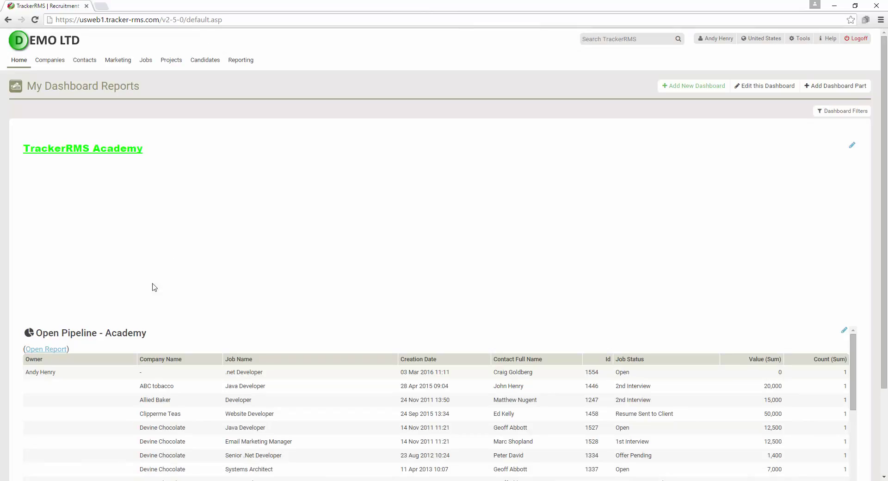
Delete the TrackerRMS Academy heading part from the dashboard
scroll(119, 355, down, 10)
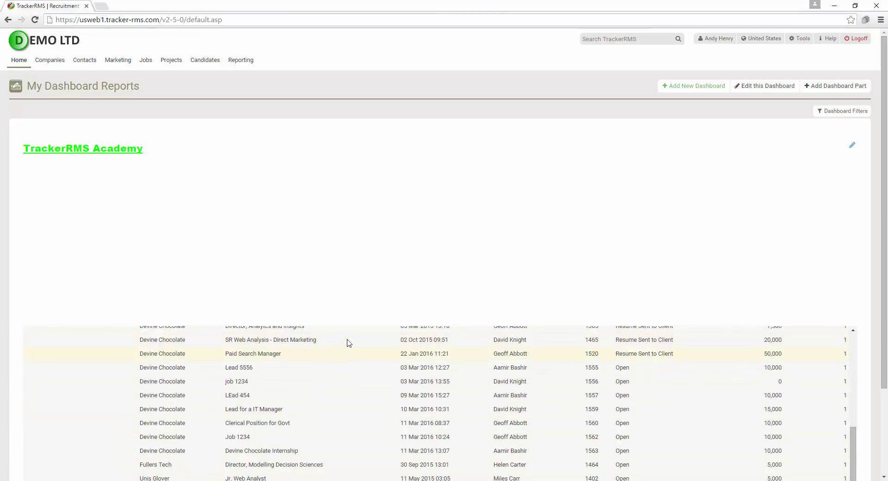
scroll(383, 241, down, 1)
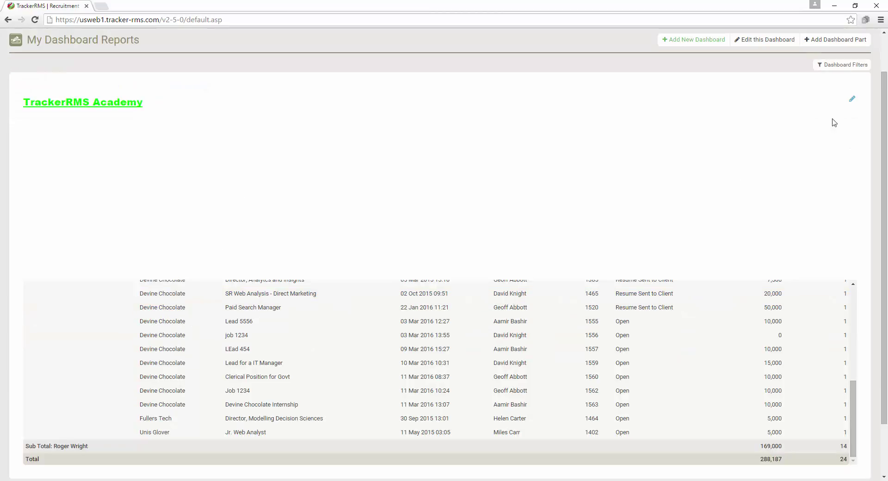
click(851, 101)
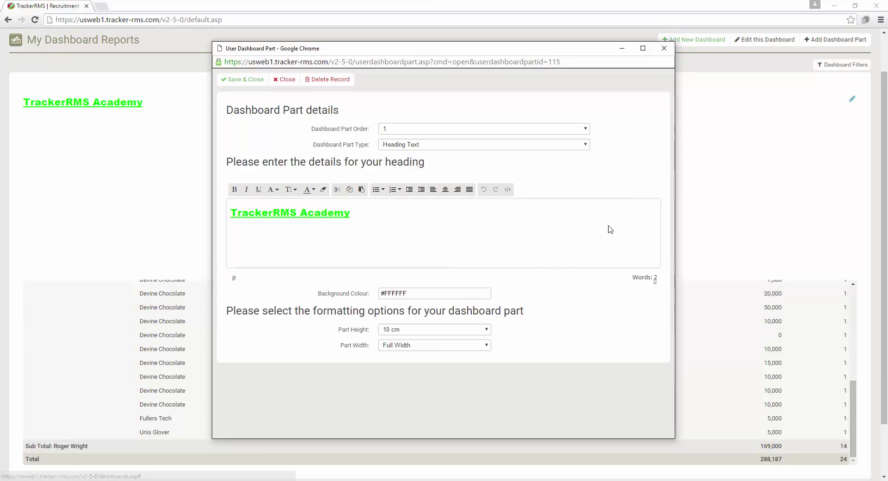
drag(276, 259, 279, 253)
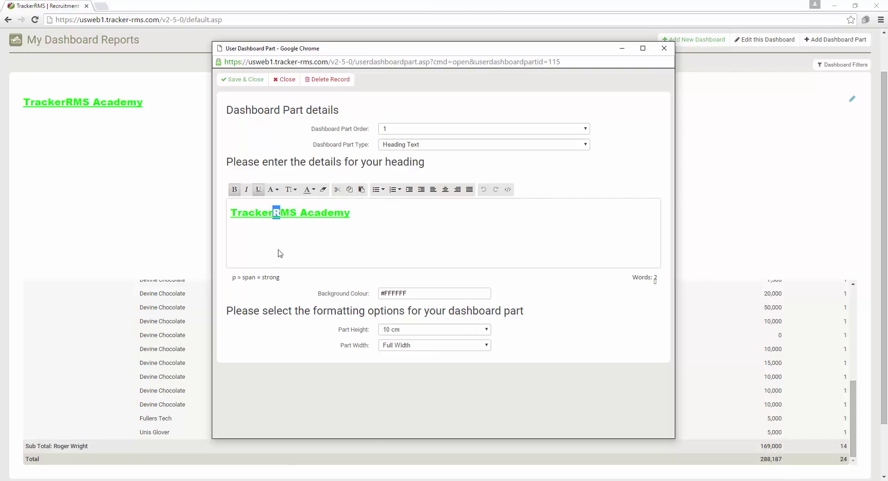
click(321, 80)
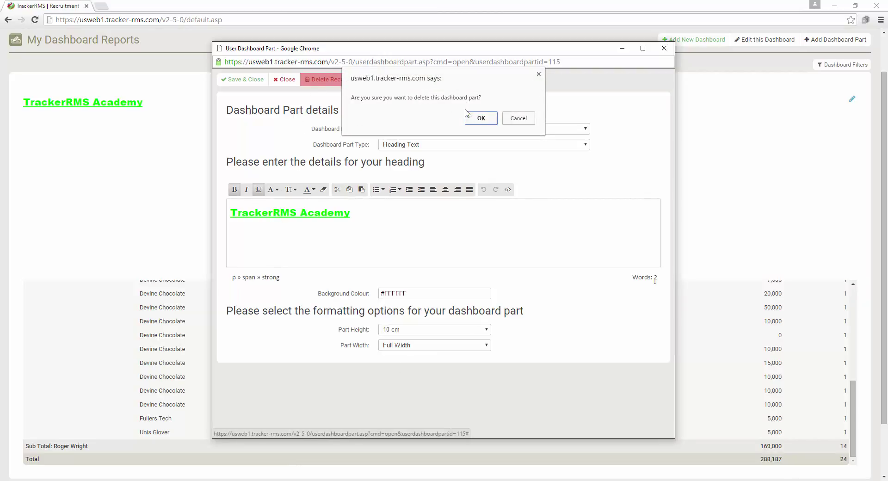
click(490, 121)
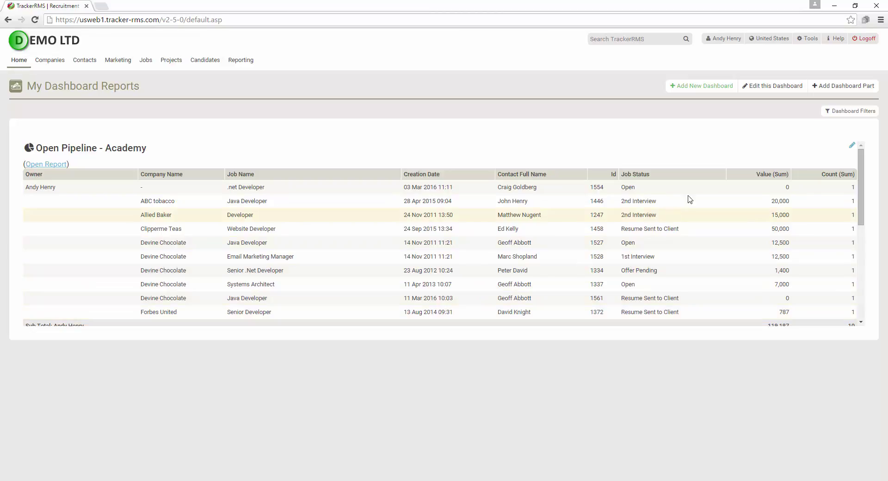
Start another Custom Report dashboard part placed at the end and choose the Candidates created on the system report
click(839, 91)
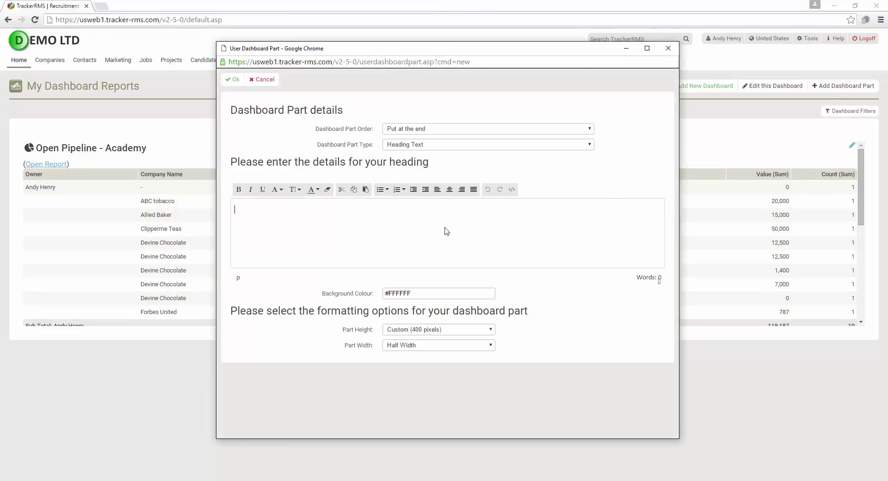
click(448, 146)
click(447, 177)
click(442, 181)
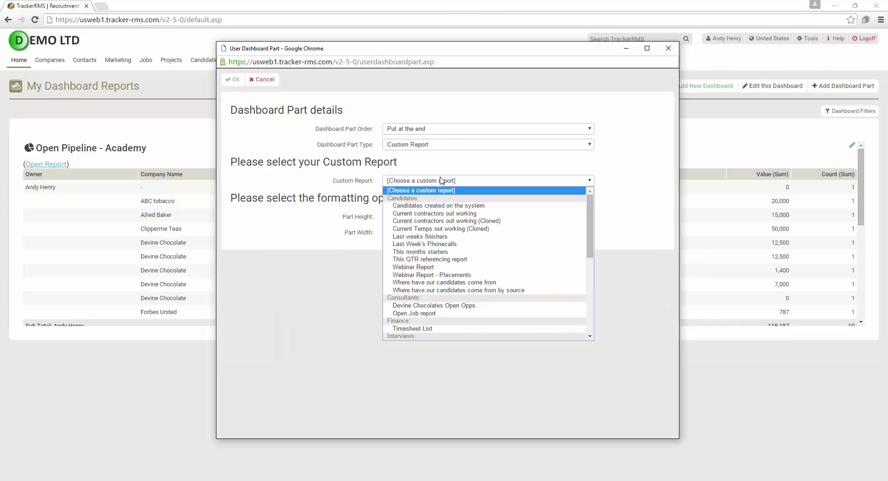
click(439, 205)
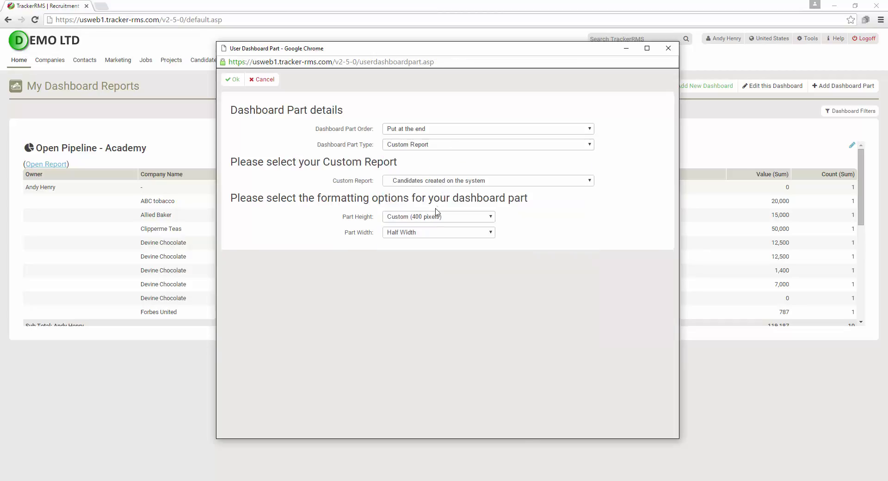
Set the Candidates created on the system part's order to 2, choose Half Width, and add it to the dashboard
click(423, 130)
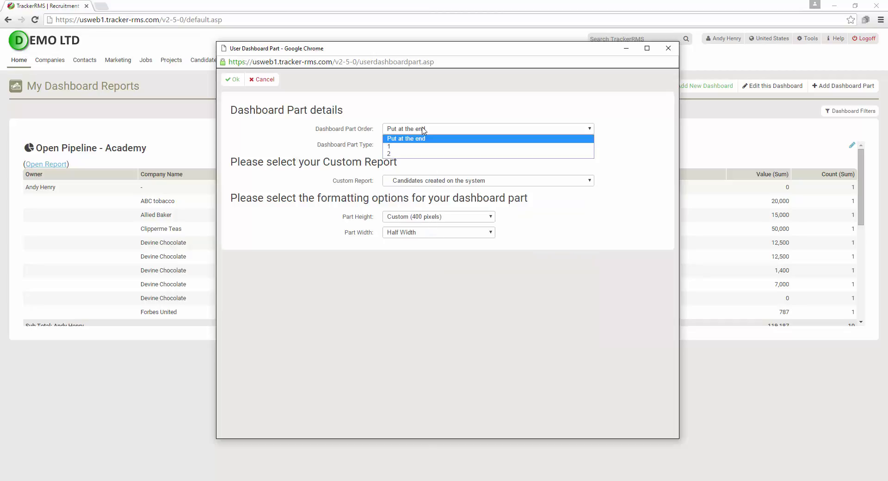
click(414, 155)
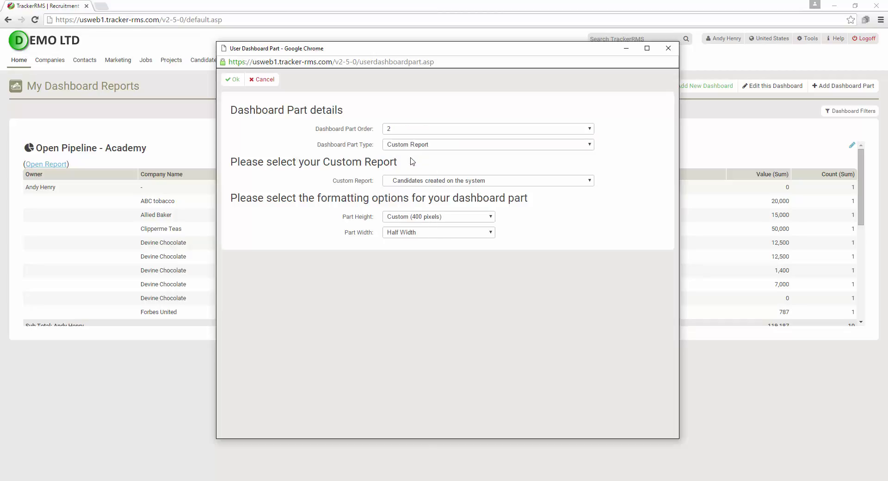
click(402, 234)
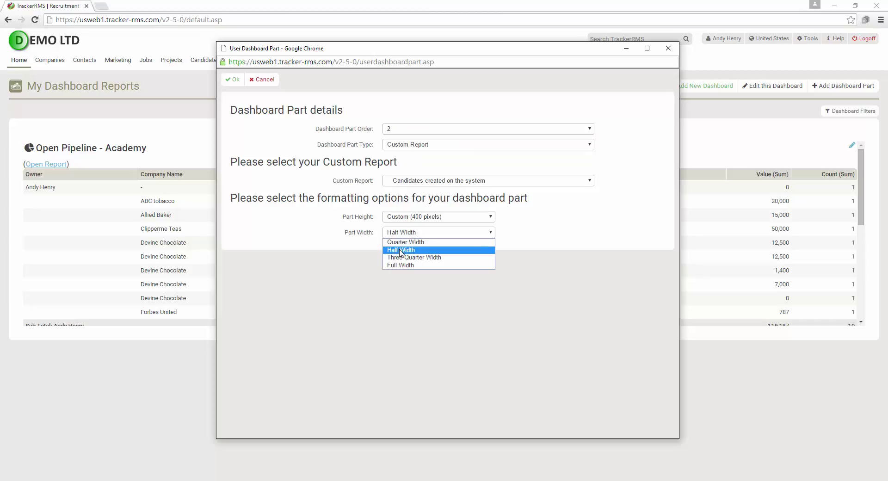
click(404, 255)
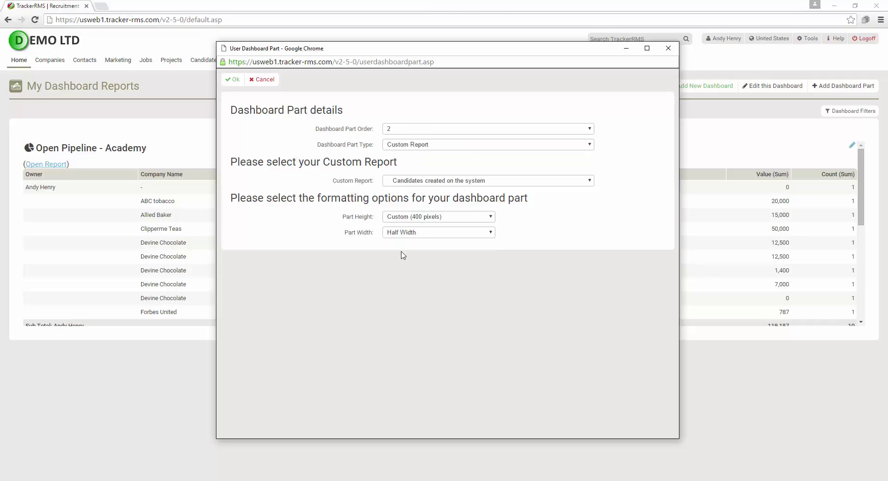
click(232, 79)
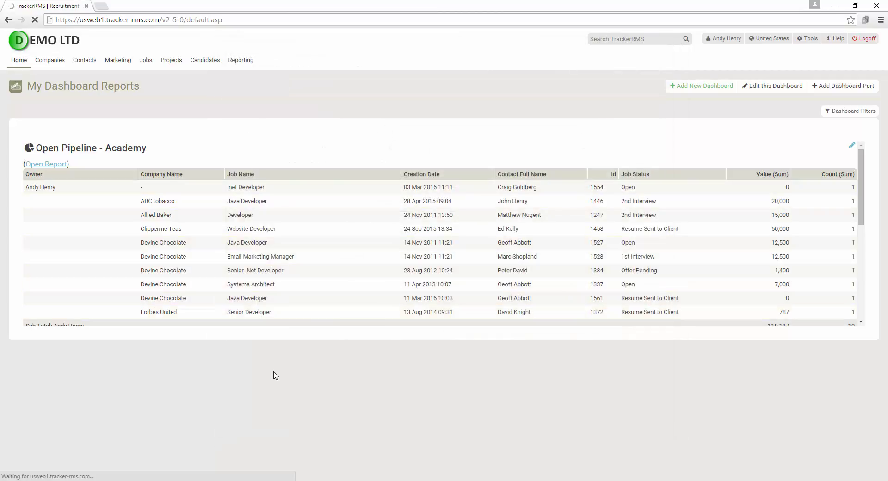
Look over the two reports on the TrackerRMS Academy dashboard, and switch to the Jobs dashboard
scroll(361, 397, down, 1)
scroll(386, 365, up, 1)
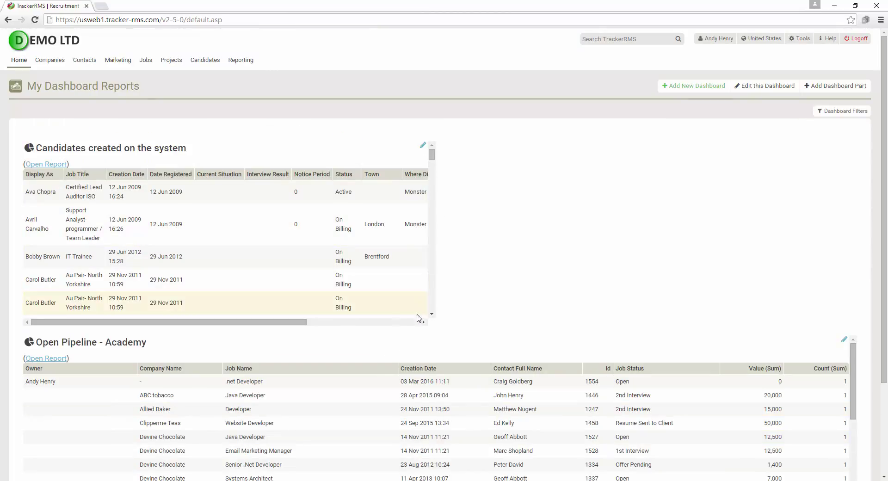
scroll(411, 372, down, 6)
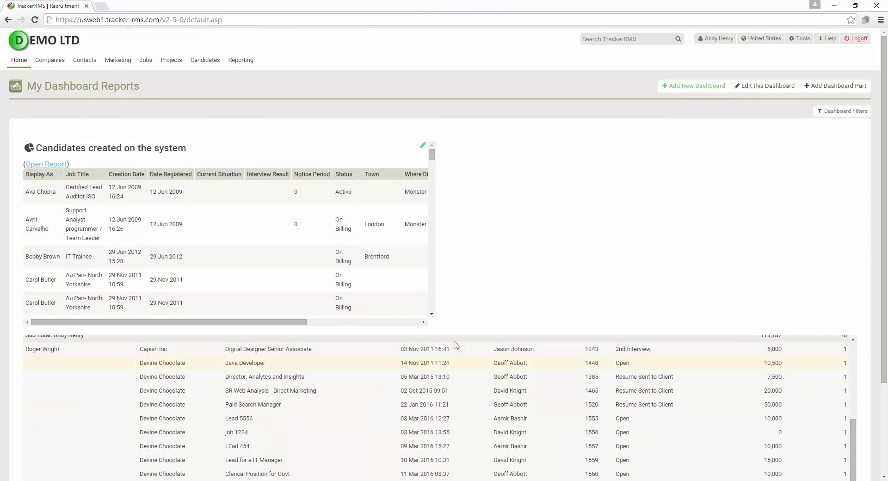
scroll(720, 229, down, 3)
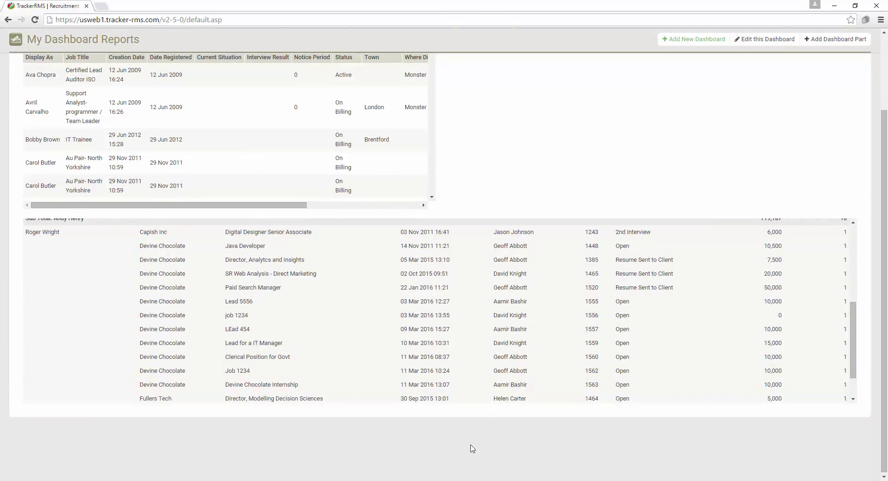
scroll(472, 449, up, 7)
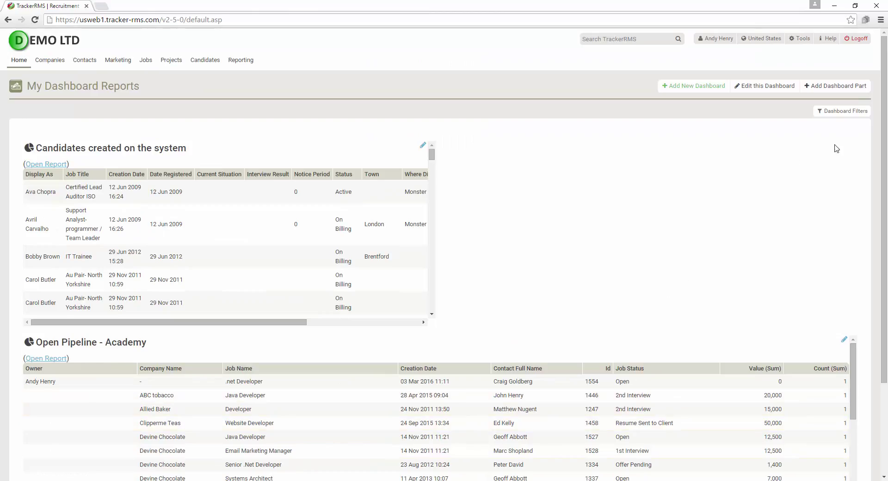
click(848, 112)
click(837, 135)
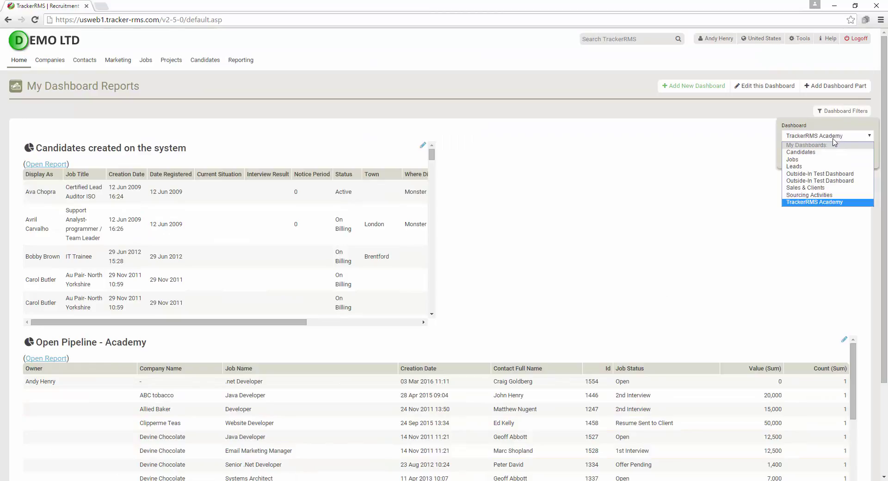
click(823, 160)
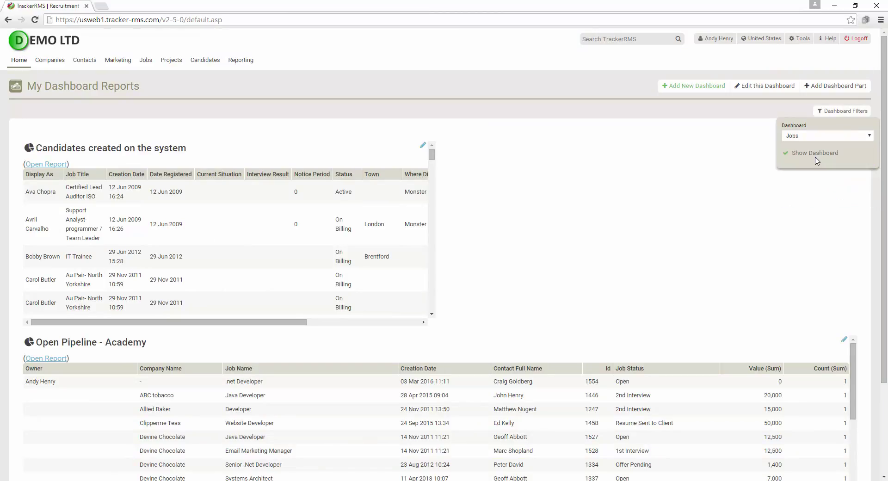
click(813, 154)
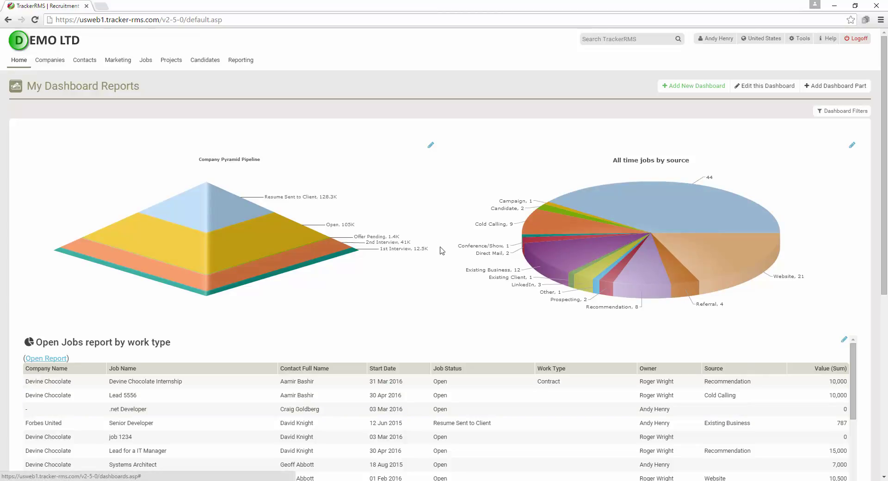
Examine the pipeline and job source charts, the open jobs reports on the Jobs dashboard, and the recently run reports list
mouse_move(639, 220)
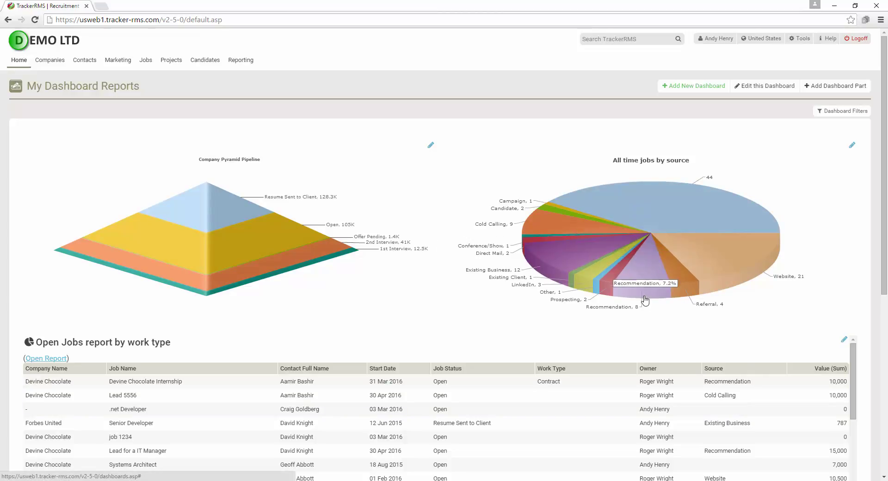
scroll(601, 335, down, 2)
scroll(601, 335, down, 2)
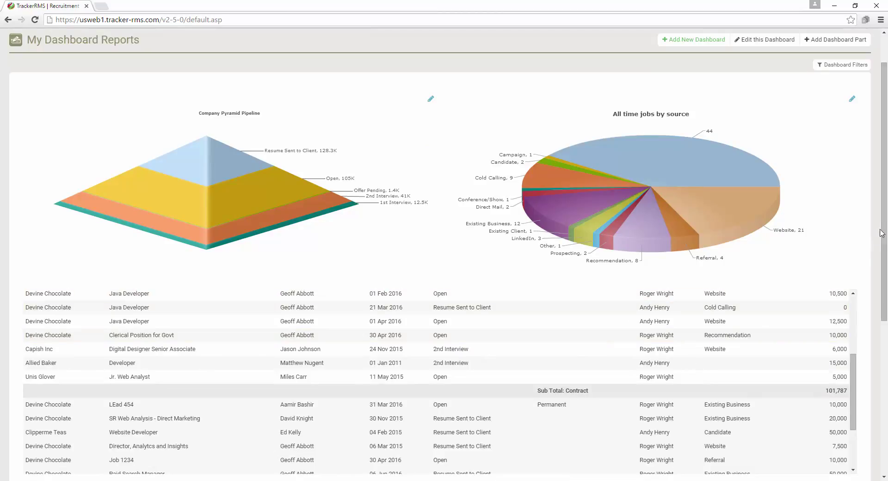
drag(882, 234, 872, 405)
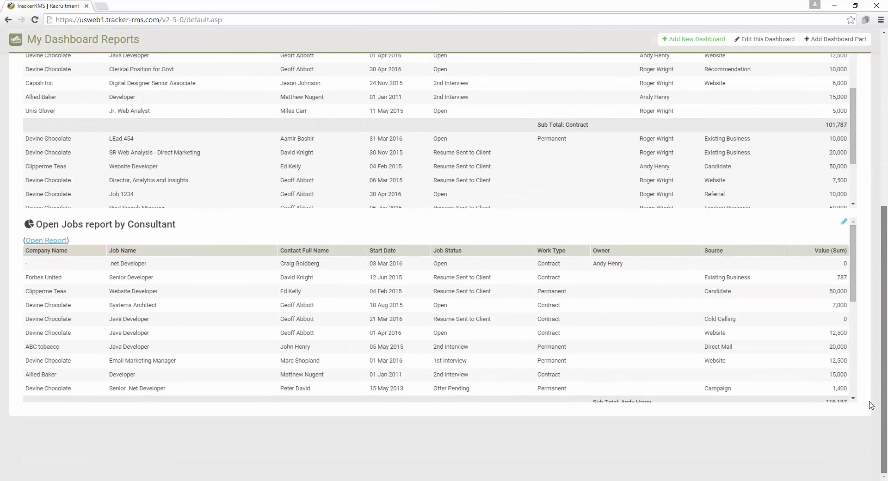
scroll(856, 291, up, 7)
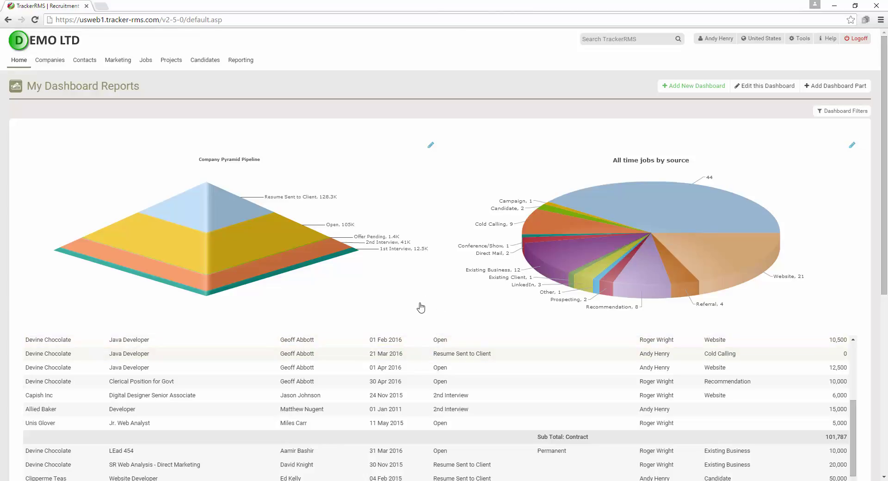
mouse_move(241, 64)
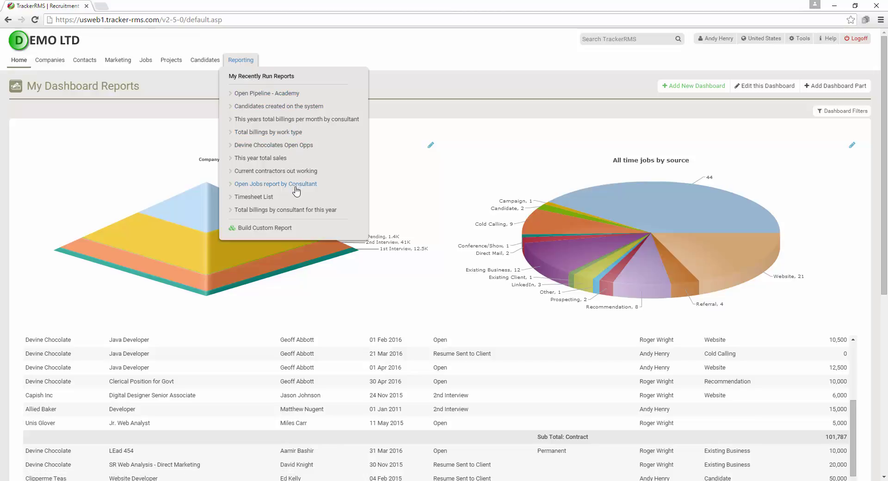
mouse_move(12, 65)
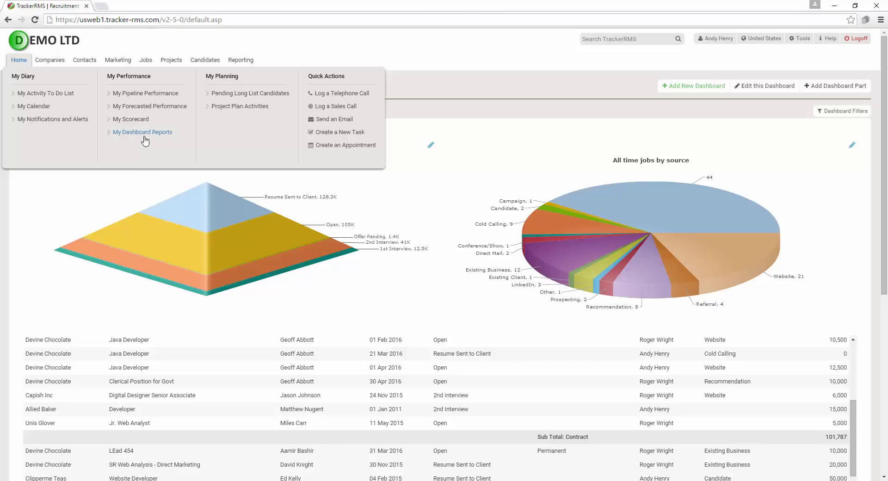
Open the full Company Pyramid Pipeline report from its dashboard chart, and close it again
click(191, 258)
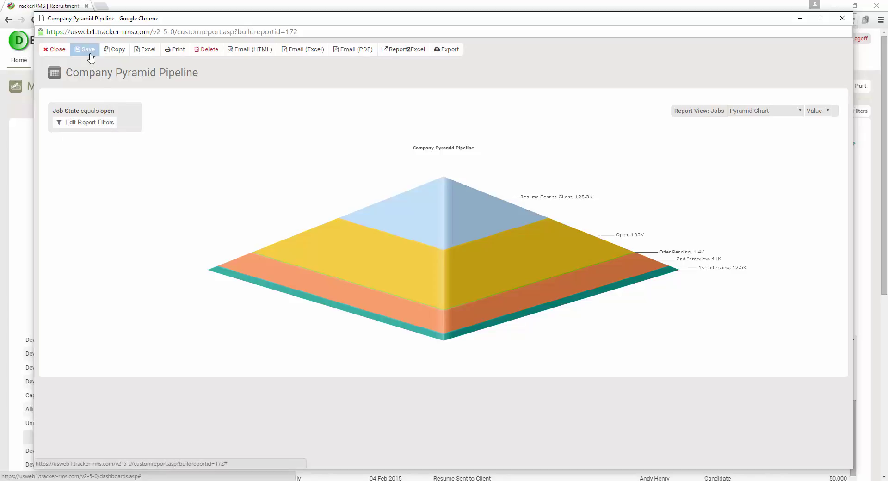
click(50, 50)
mouse_move(48, 59)
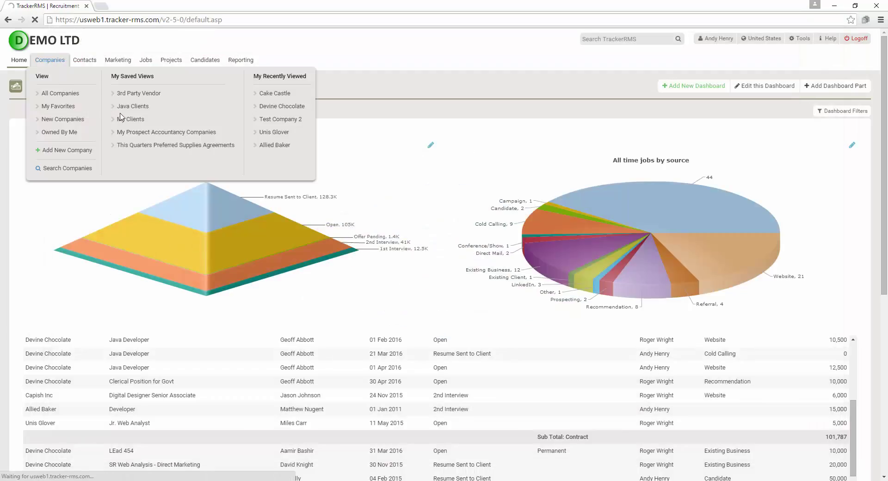